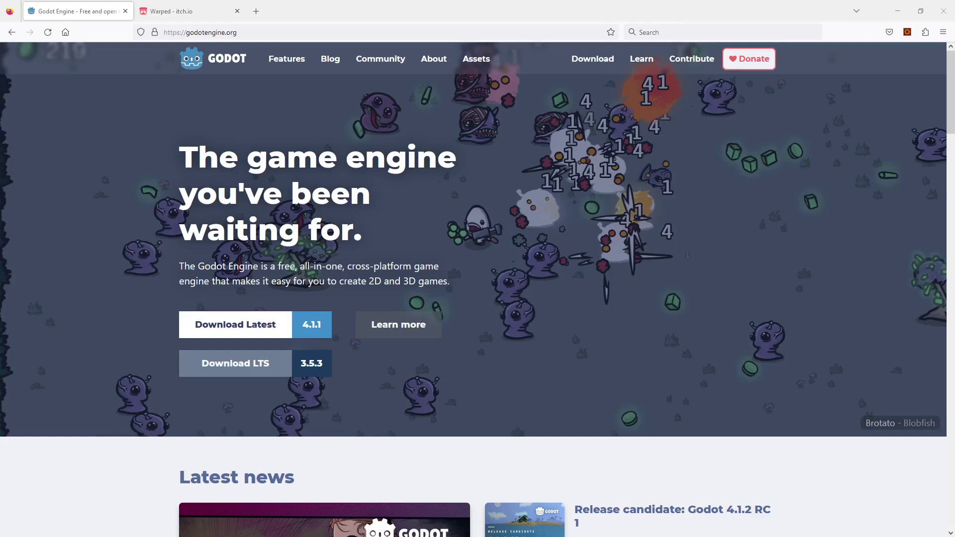
Switch Firefox to the 'Warped - itch.io' asset page tab.
left_click(189, 11)
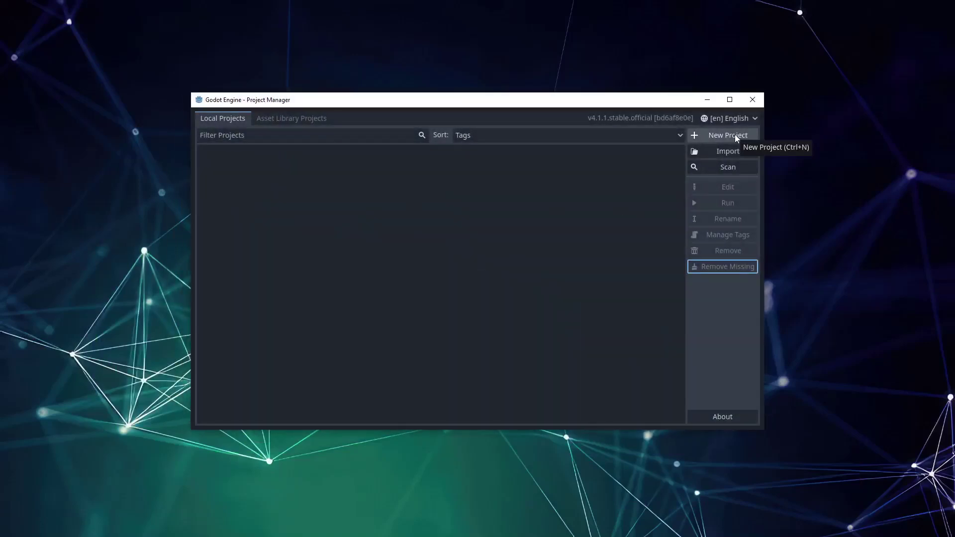
Start a new project named Chronobot.
left_click(735, 134)
left_click(397, 193)
key("ctrl+a")
type("Chronobot")
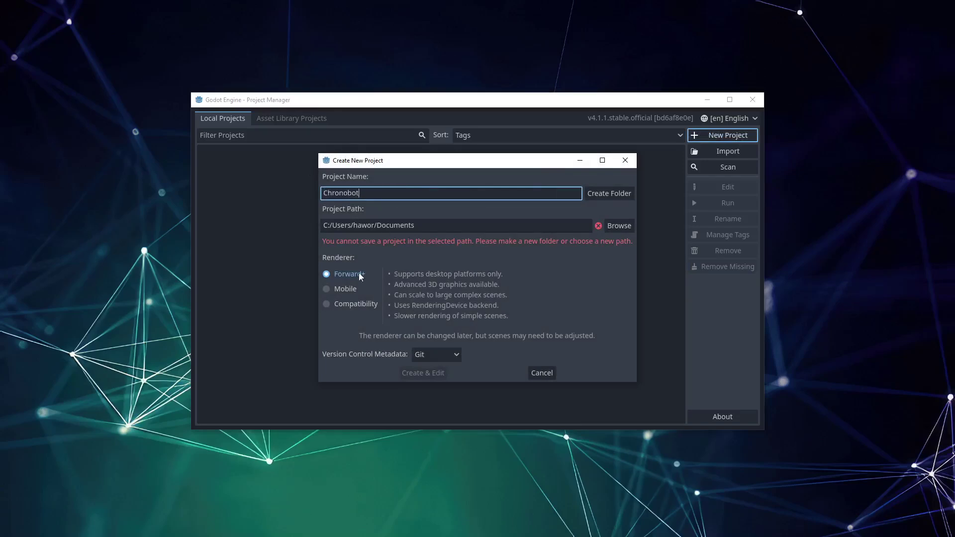
Store it in a new Chronobot folder under Godot 4 Tutorials, with version control None, and create it.
left_click(619, 225)
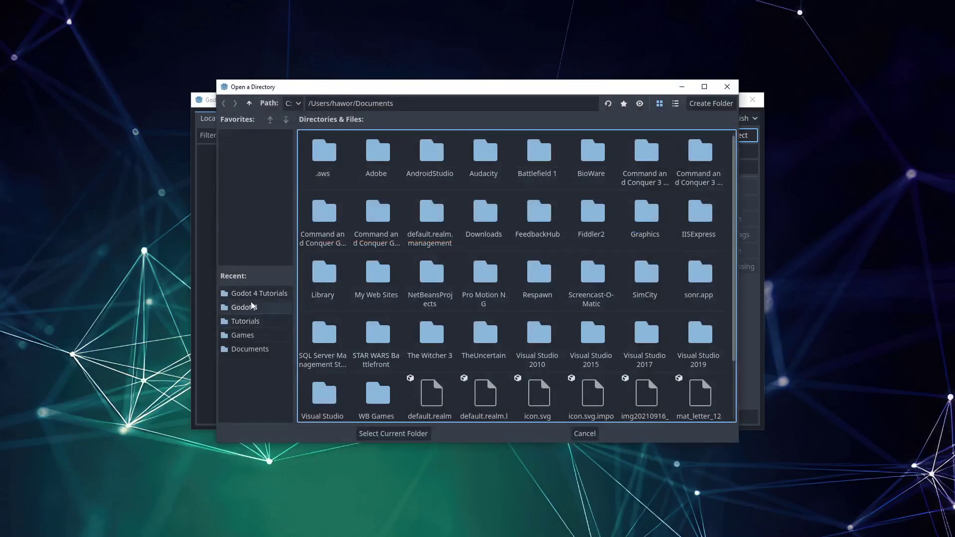
left_click(254, 294)
left_click(389, 432)
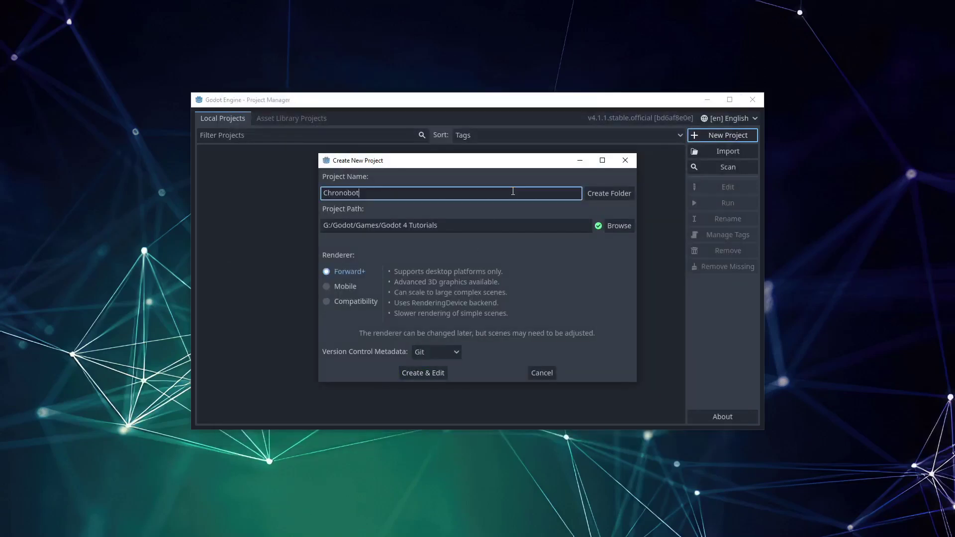
left_click(613, 194)
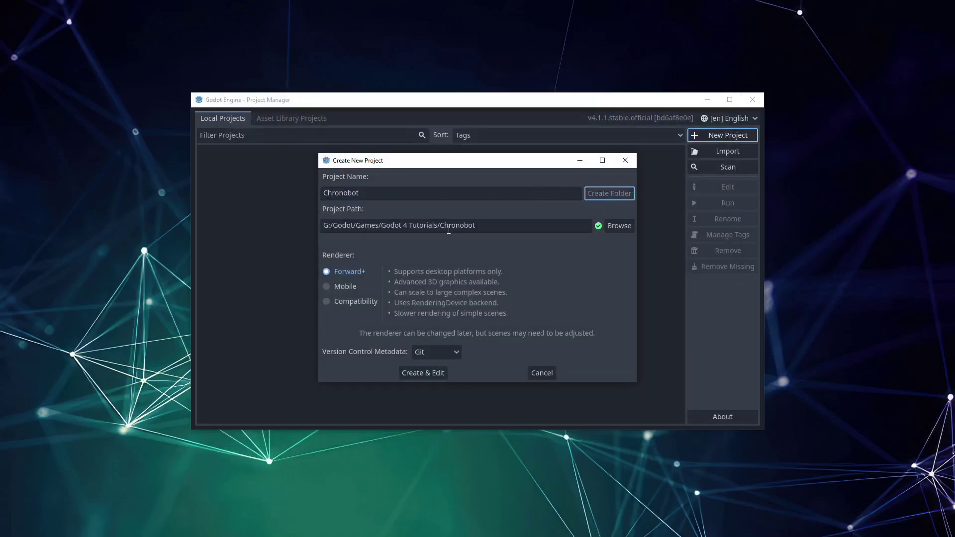
left_click(434, 354)
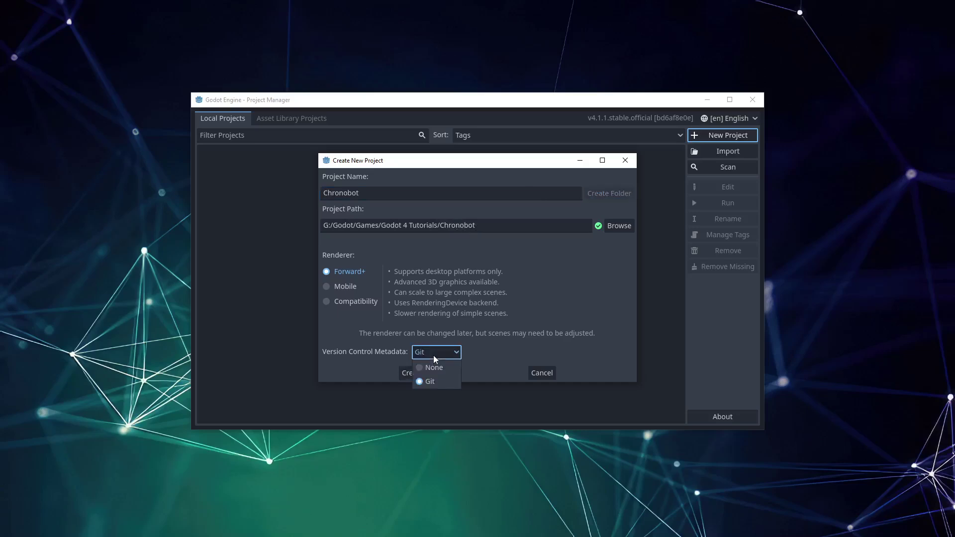
left_click(434, 368)
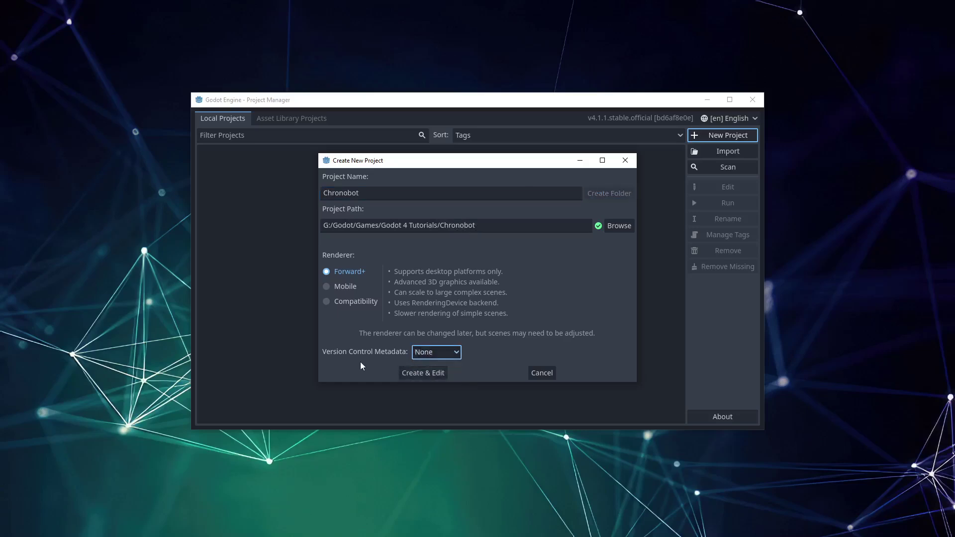
left_click(421, 373)
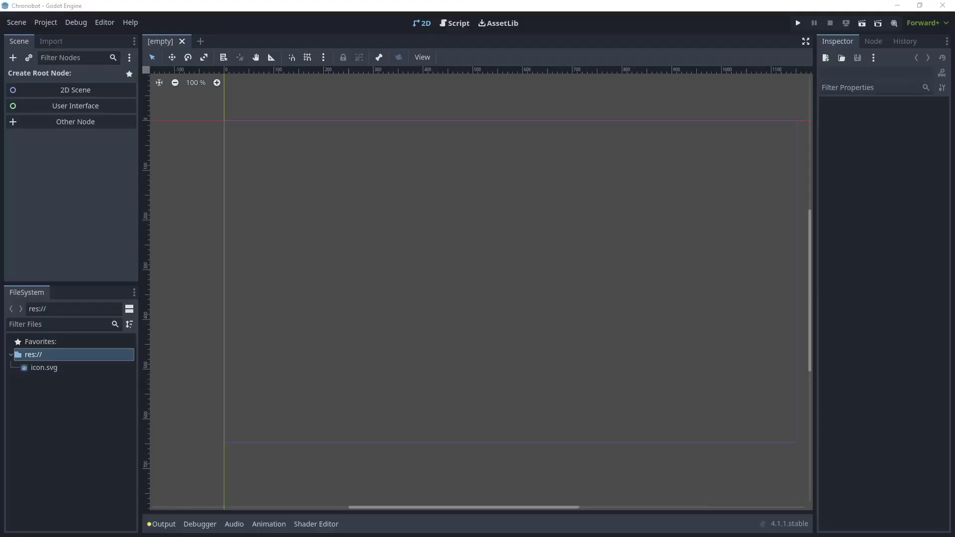
Apply the 4.0 editor layout and check the History and FileSystem docks.
left_click(113, 21)
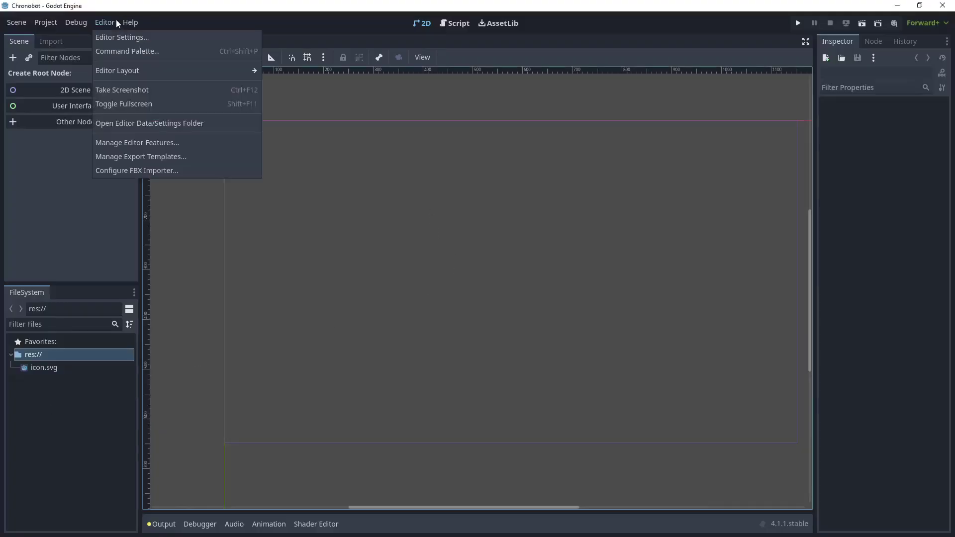
mouse_move(120, 72)
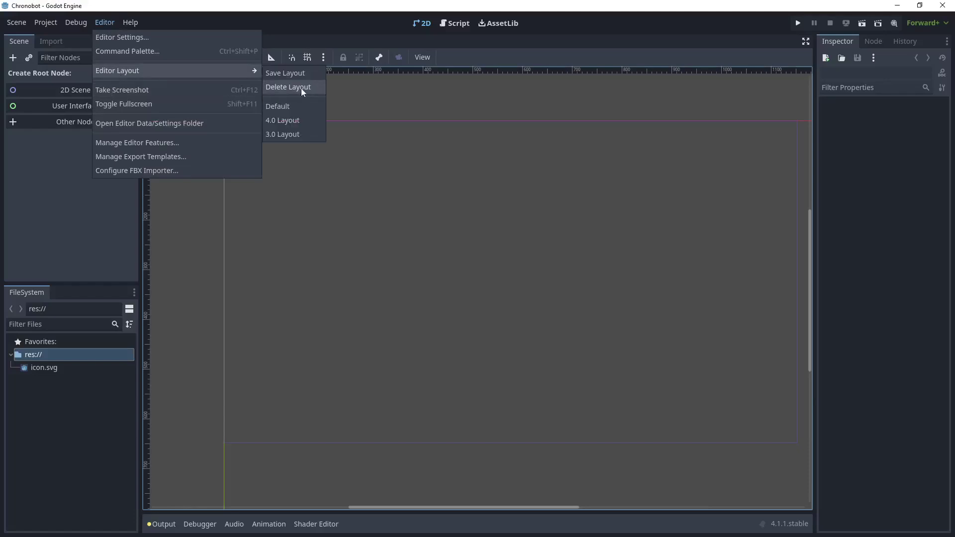
left_click(293, 120)
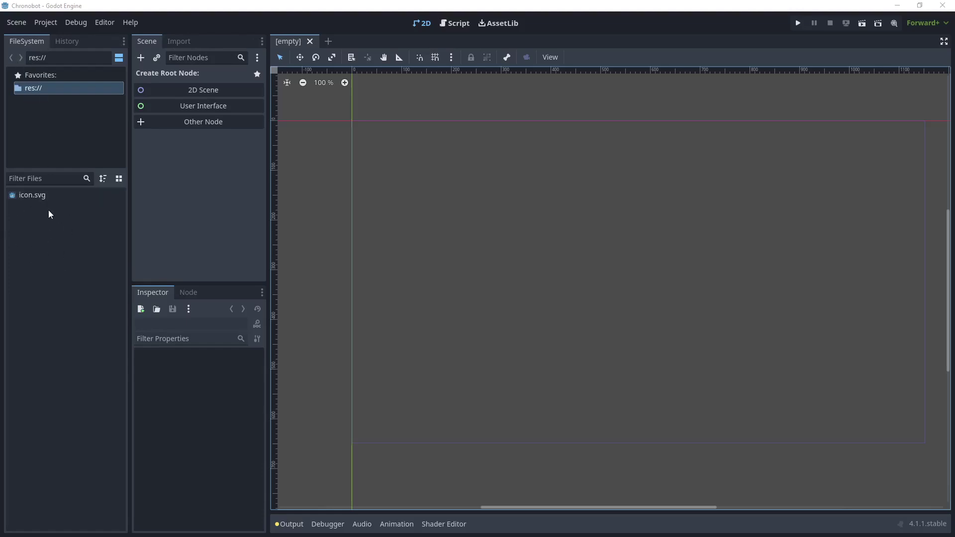
left_click(61, 43)
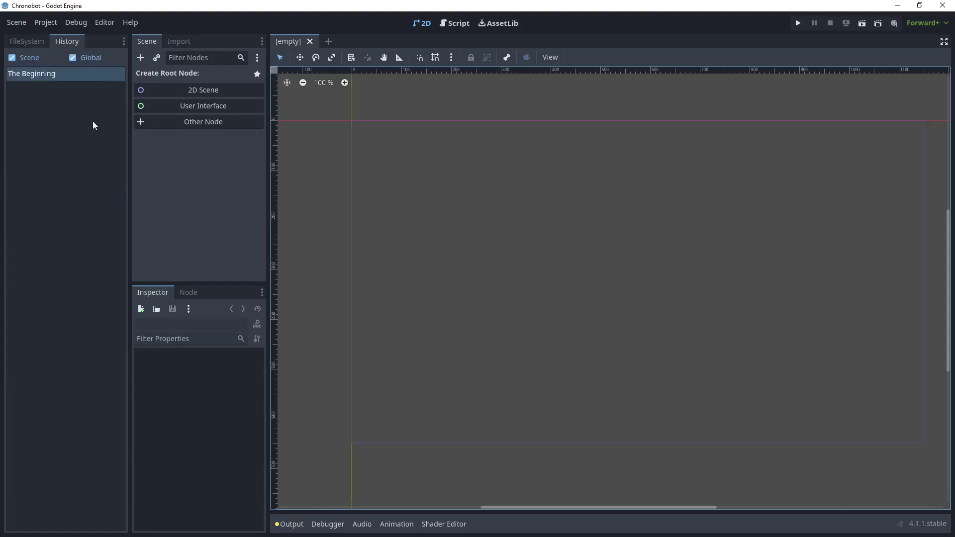
left_click(24, 44)
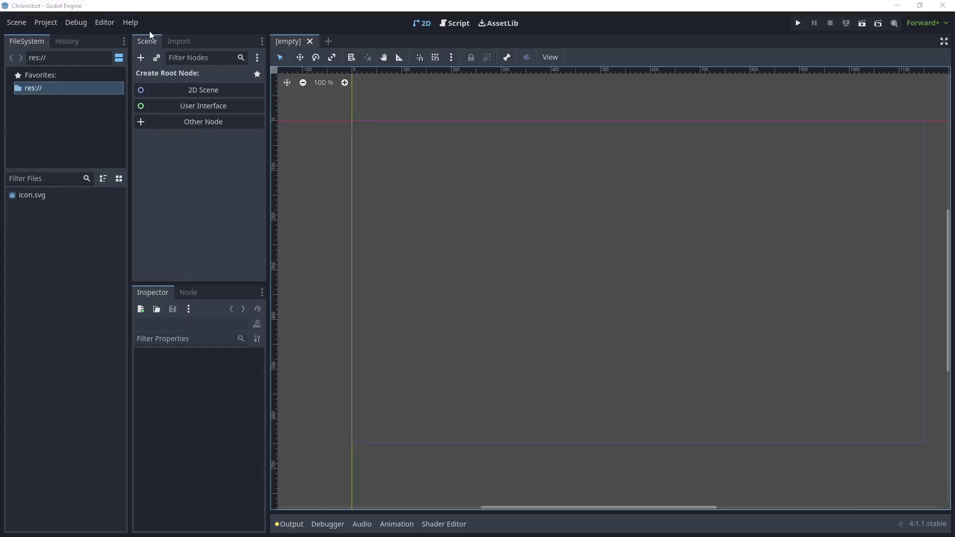
Reopen the Editor Layout choices and close them without changes.
left_click(101, 23)
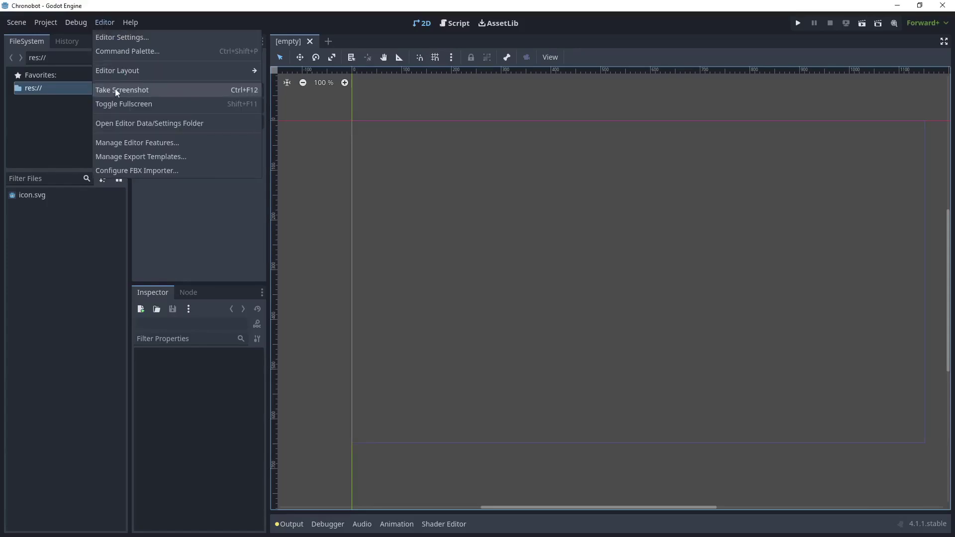
mouse_move(244, 72)
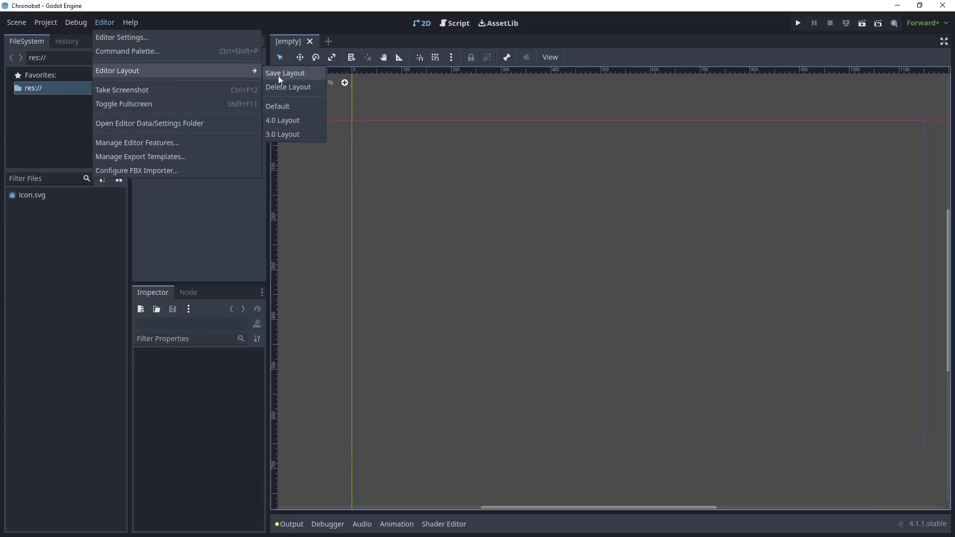
left_click(240, 10)
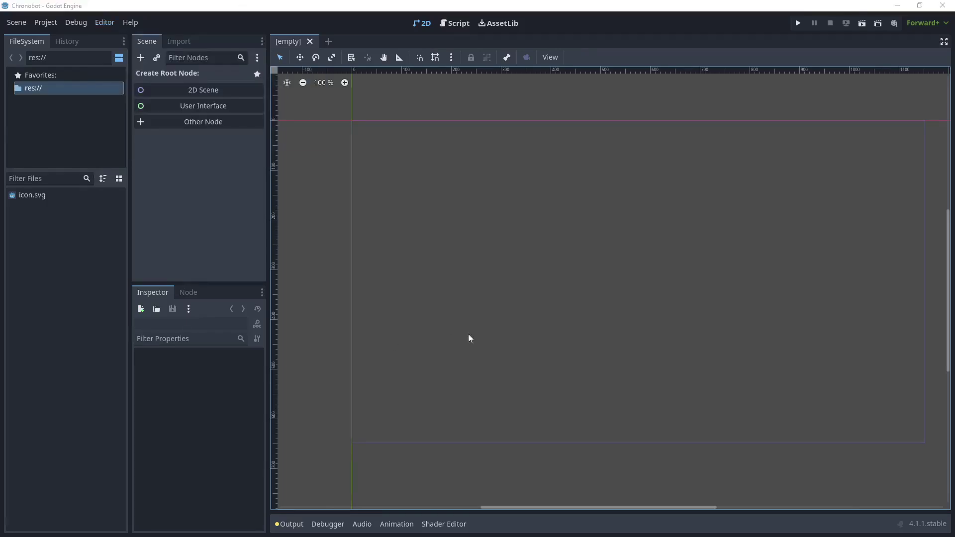
Create a 2D Scene root node and rename it Level.
left_click(224, 91)
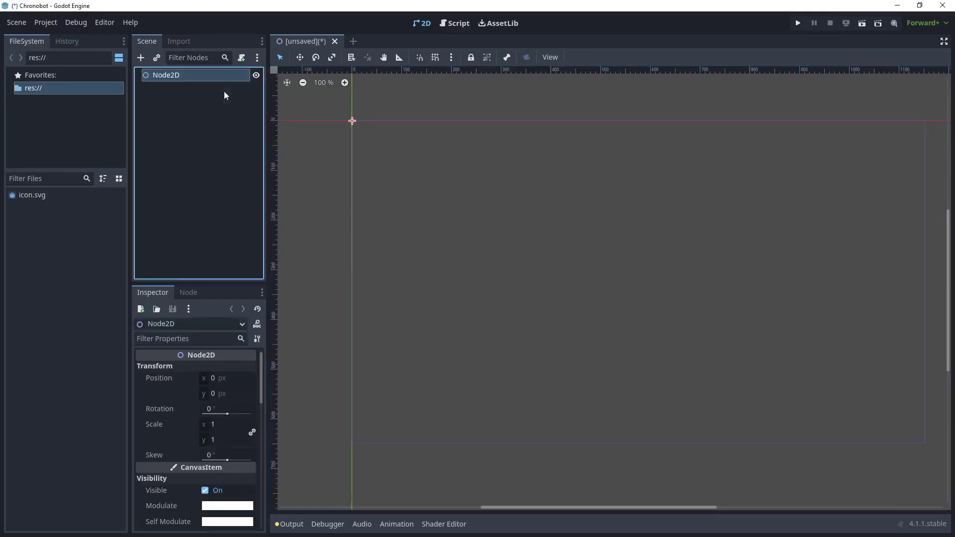
key("F2")
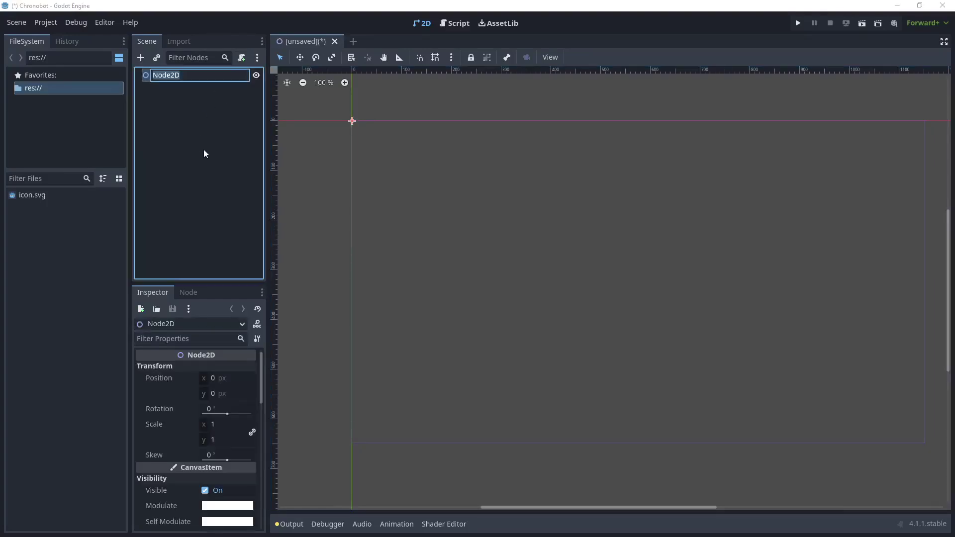
type("Level")
key("Return")
Add a TileMap child node under Level.
right_click(177, 76)
left_click(210, 84)
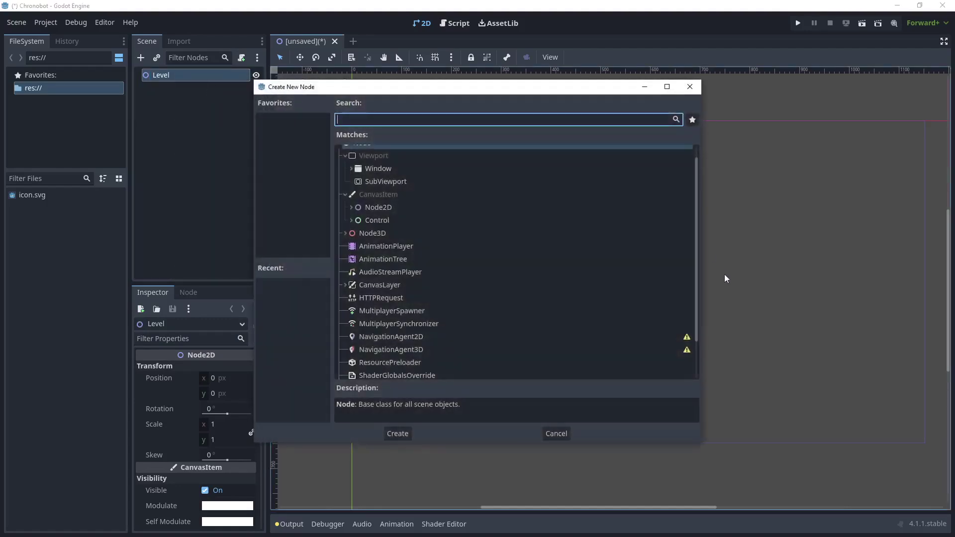
type("tile")
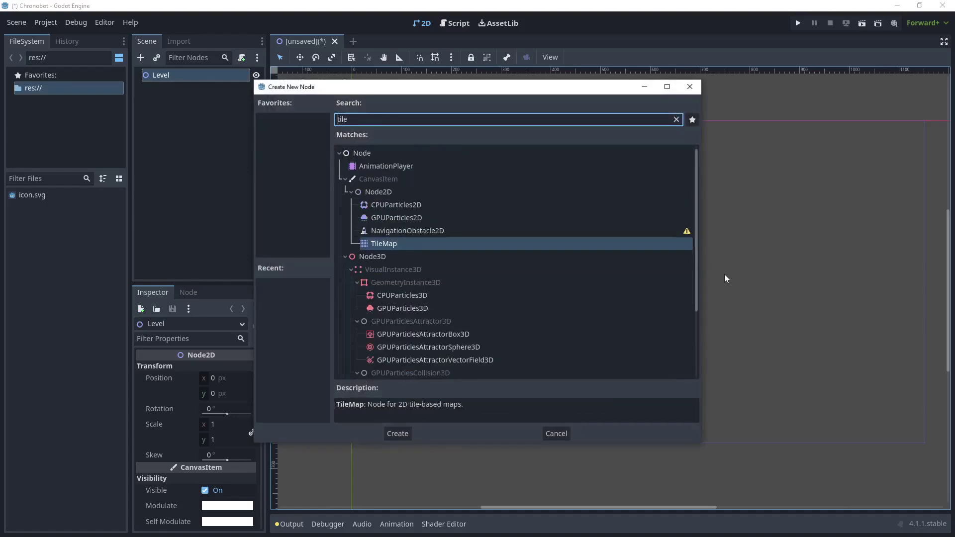
key("Return")
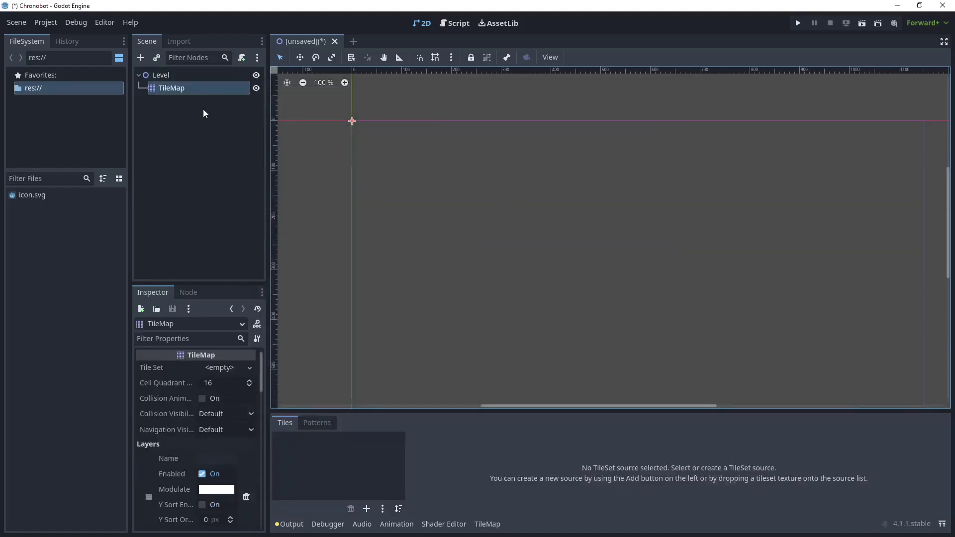
left_click(178, 89)
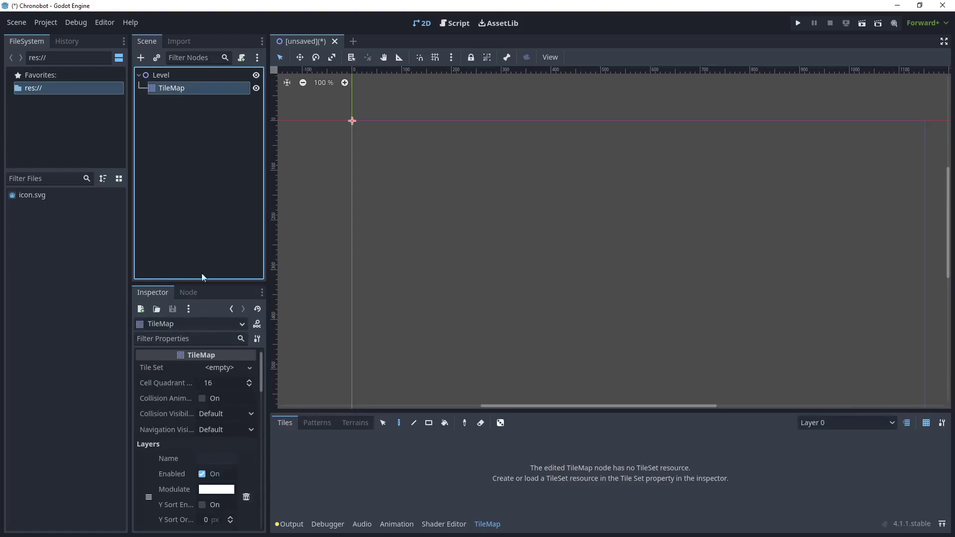
Create a new folder named tileset in the FileSystem dock.
right_click(26, 215)
left_click(66, 227)
type("tilese")
key("Return")
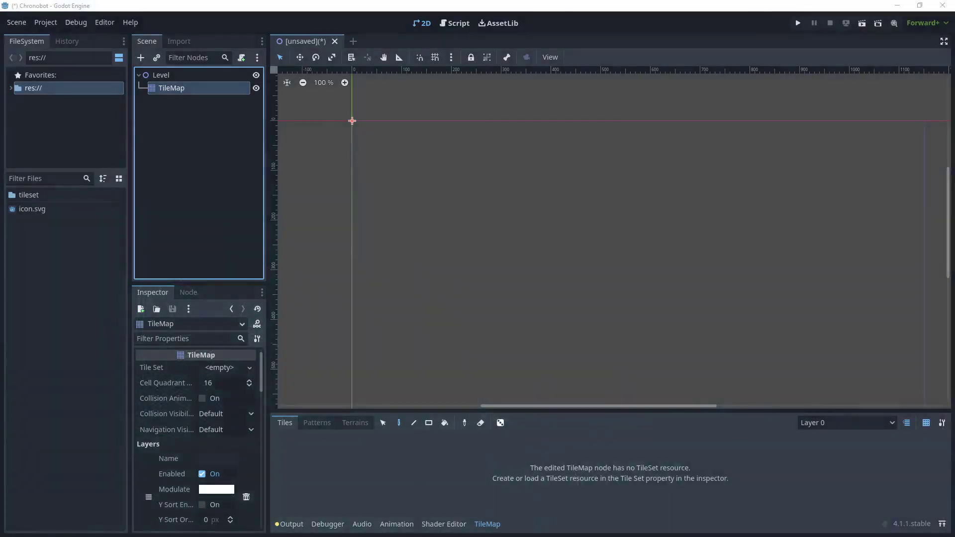
Drag tilesets.png from warped-files > PNG > environment > layers into Godot's FileSystem dock.
key("alt+Tab")
left_click(531, 175)
double_click(400, 240)
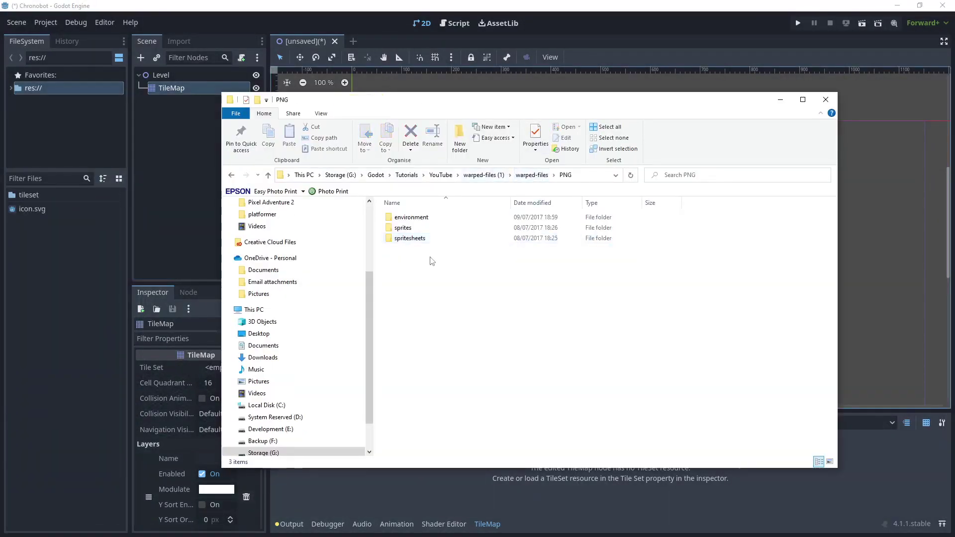
left_click(412, 220)
double_click(412, 219)
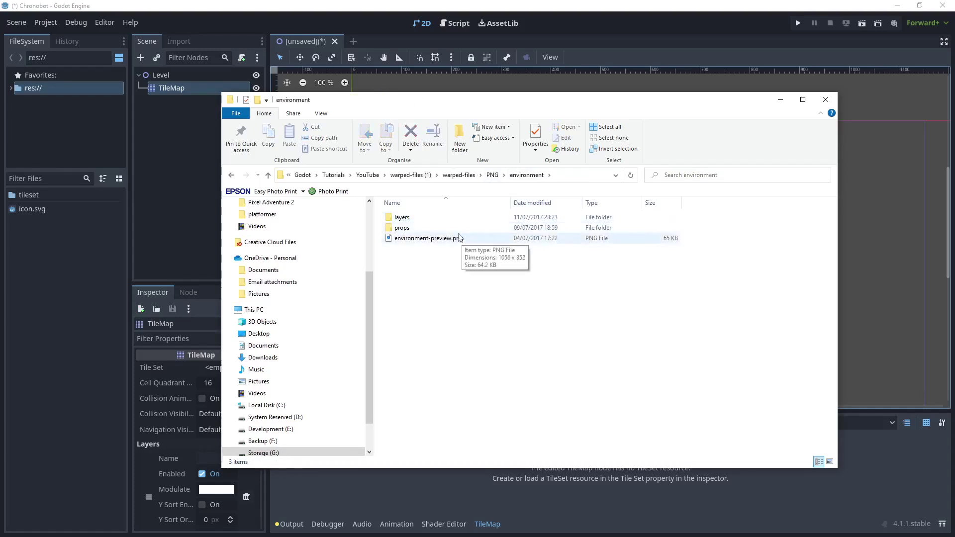
double_click(401, 218)
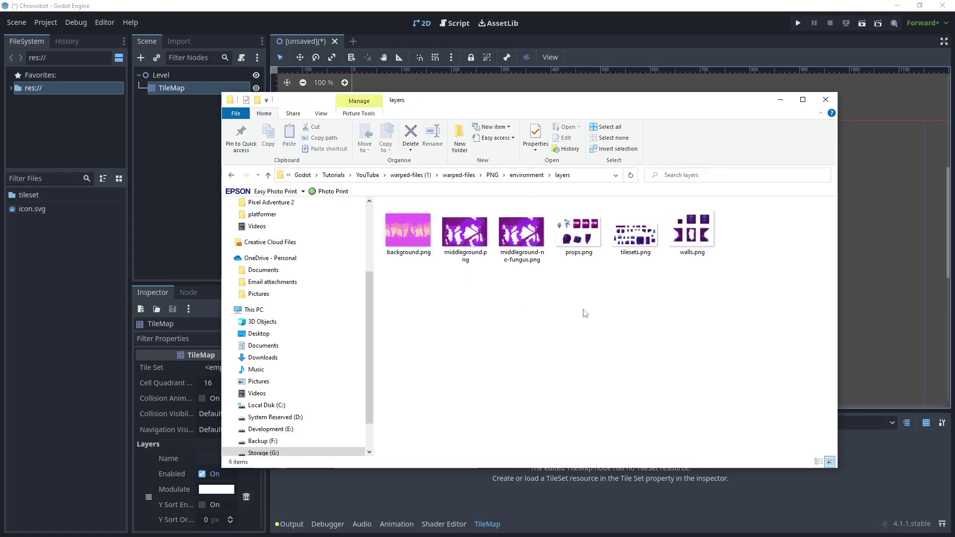
left_click(631, 251)
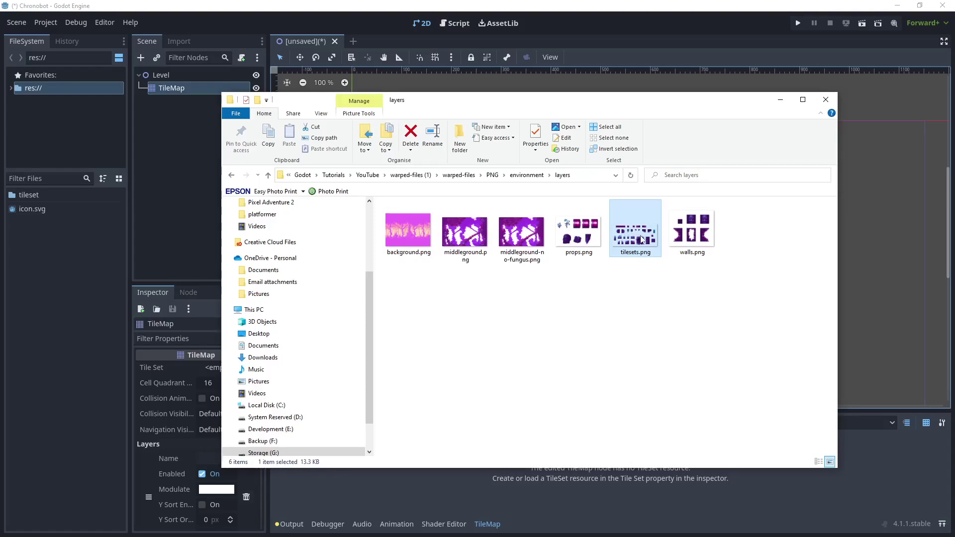
left_click_drag(642, 239, 51, 255)
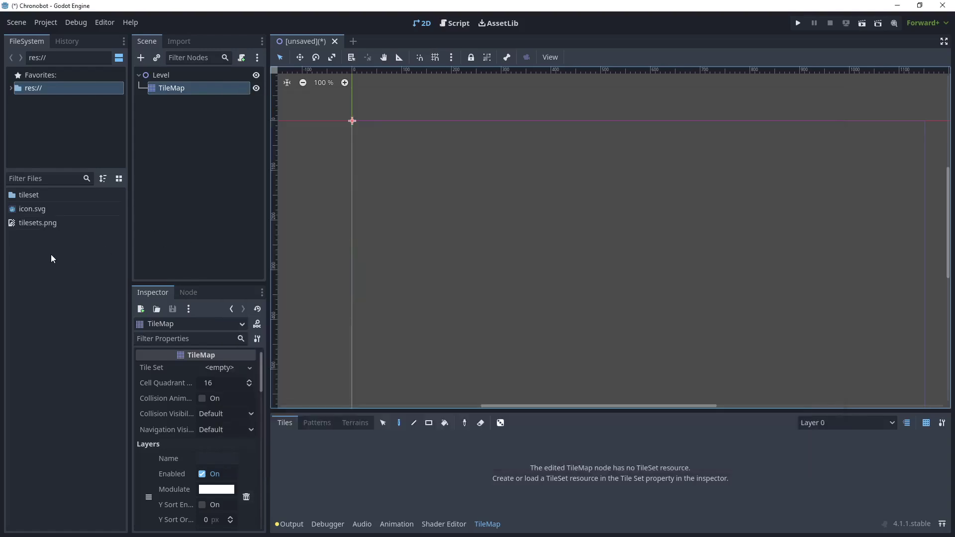
Move tilesets.png into the tileset folder and rename it game_tilesets_1.png.
left_click(26, 223)
left_click_drag(25, 223, 29, 195)
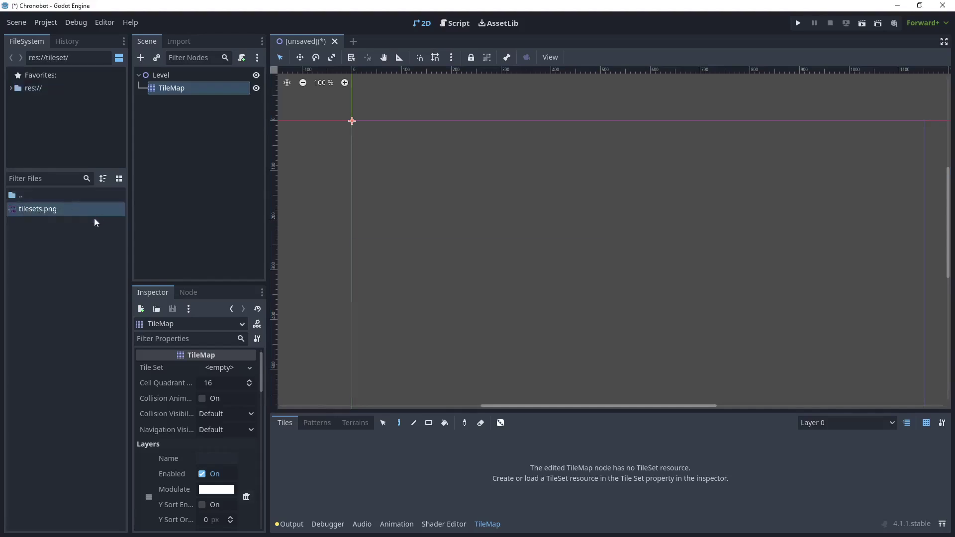
left_click(30, 212)
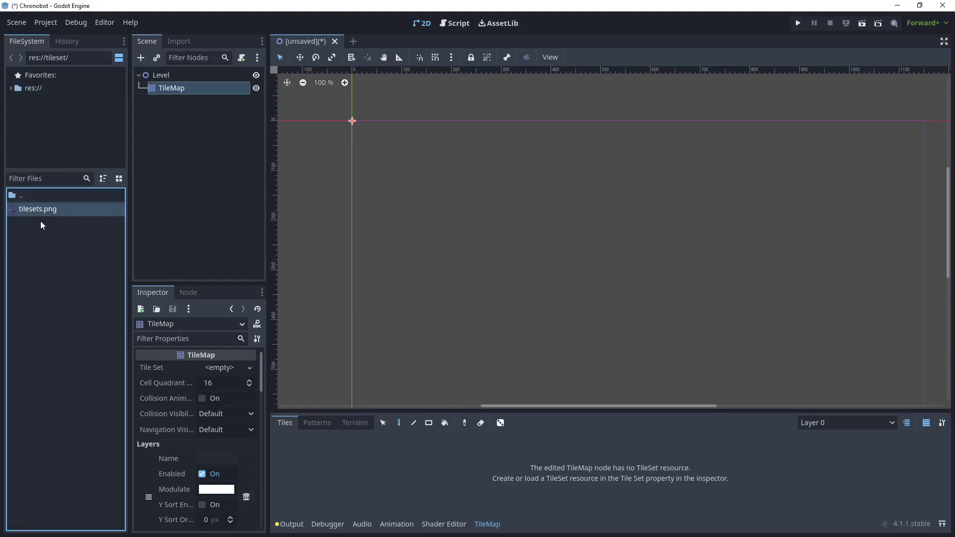
key("F2")
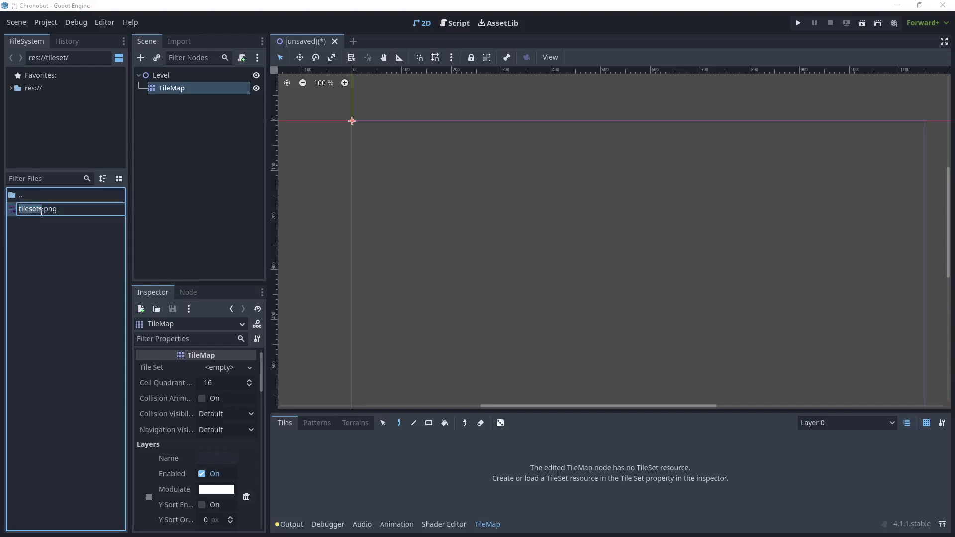
left_click(19, 210)
type("game_")
key("Right")
key("Right")
key("Right")
key("Right")
key("Right")
type("_1")
key("Return")
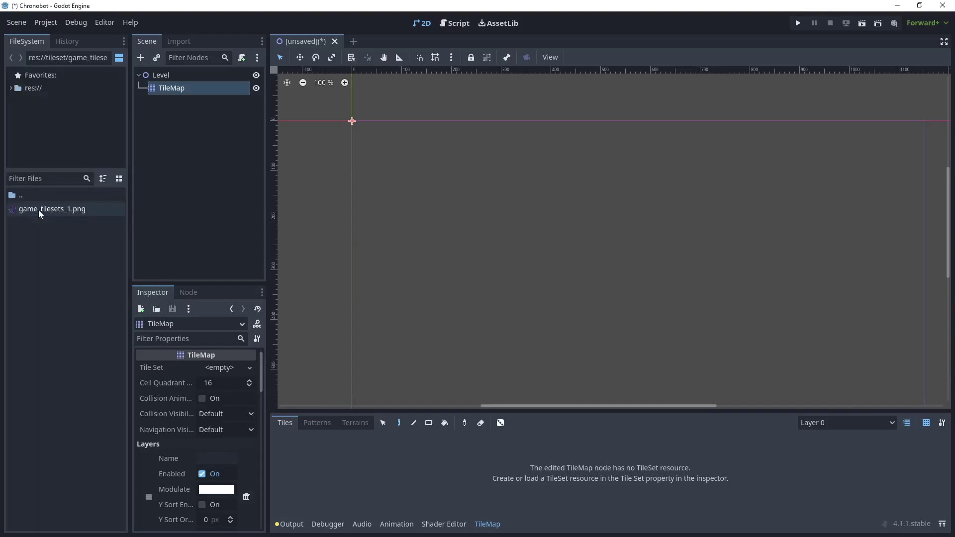
Assign a New TileSet to the TileMap and show the enlarged TileSet editor.
left_click(221, 369)
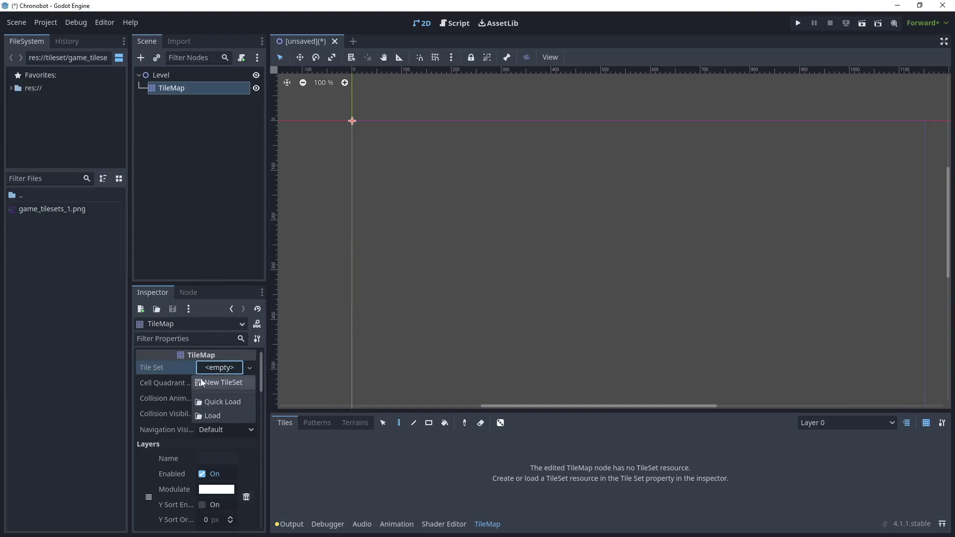
left_click(219, 383)
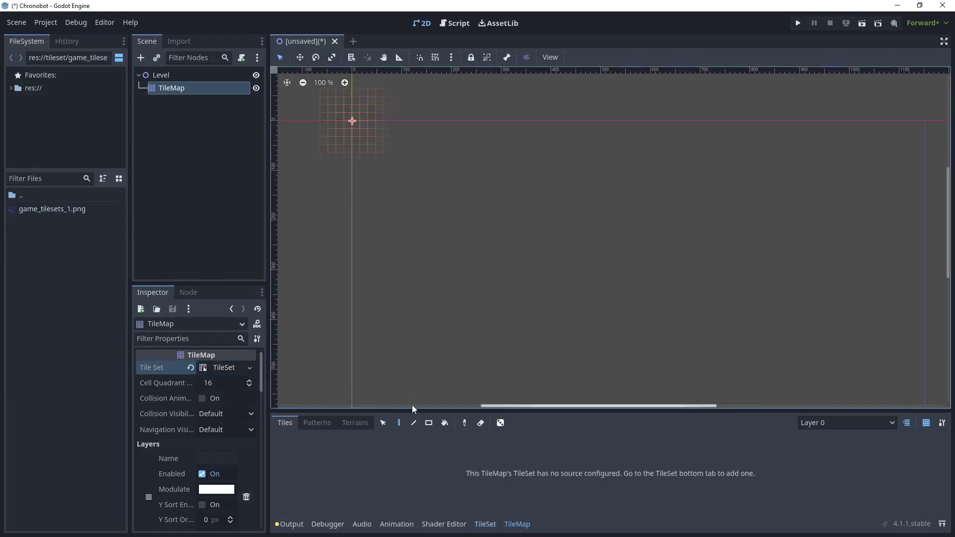
left_click_drag(405, 411, 404, 206)
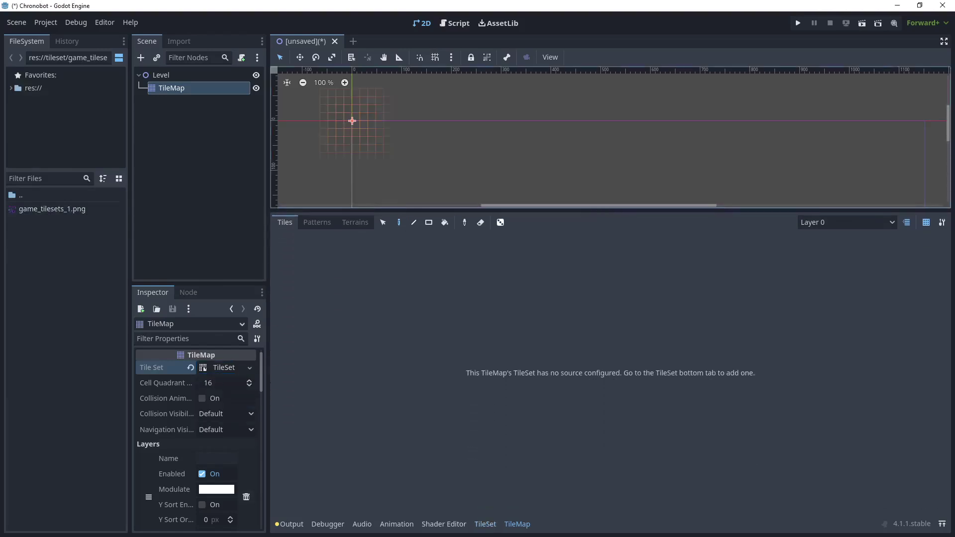
left_click(487, 525)
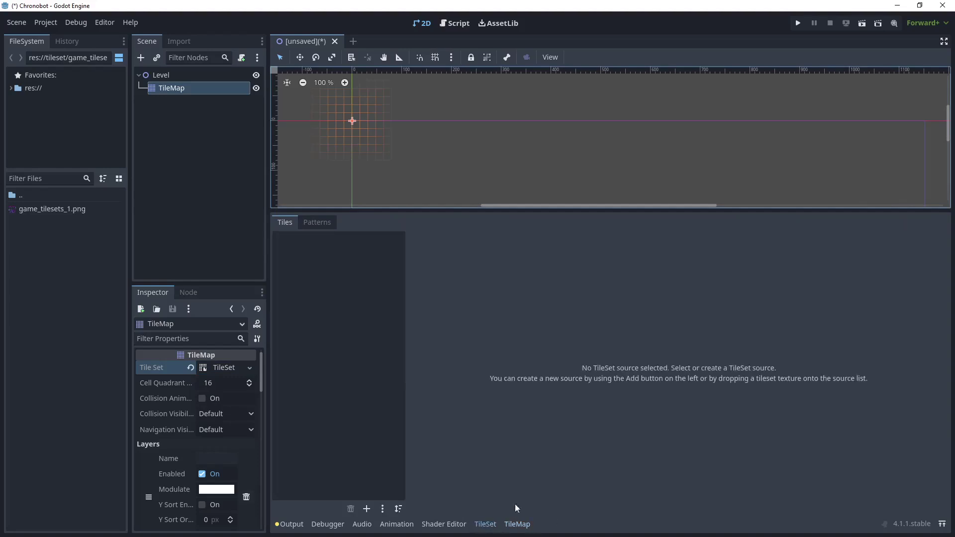
left_click(38, 209)
Add game_tilesets_1.png as a TileSet atlas source with automatically created tiles.
left_click_drag(37, 213, 300, 306)
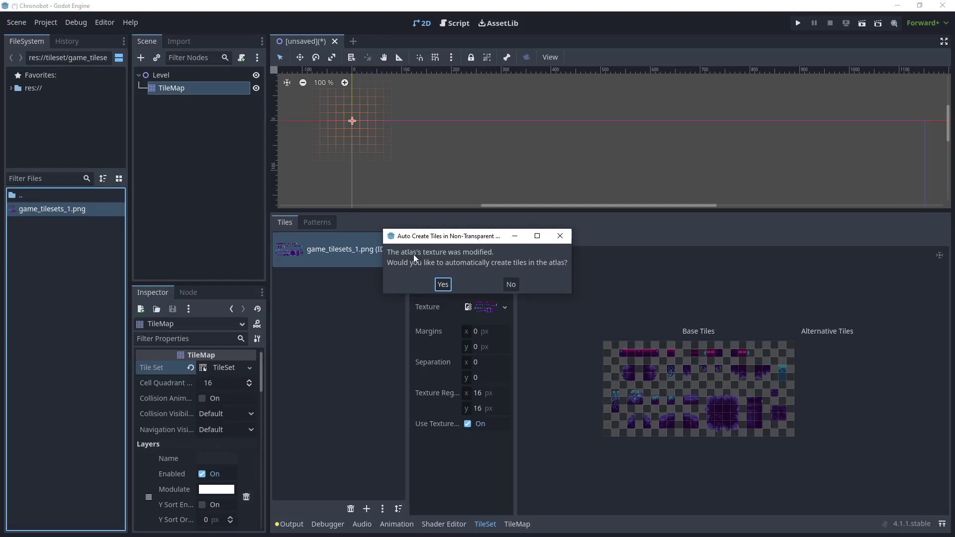
left_click(443, 285)
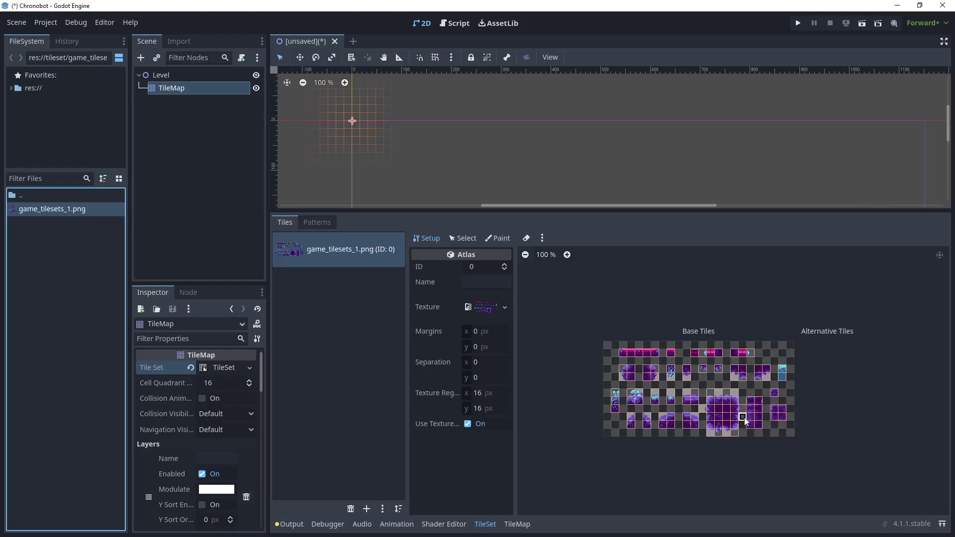
scroll(741, 419, "up", 3)
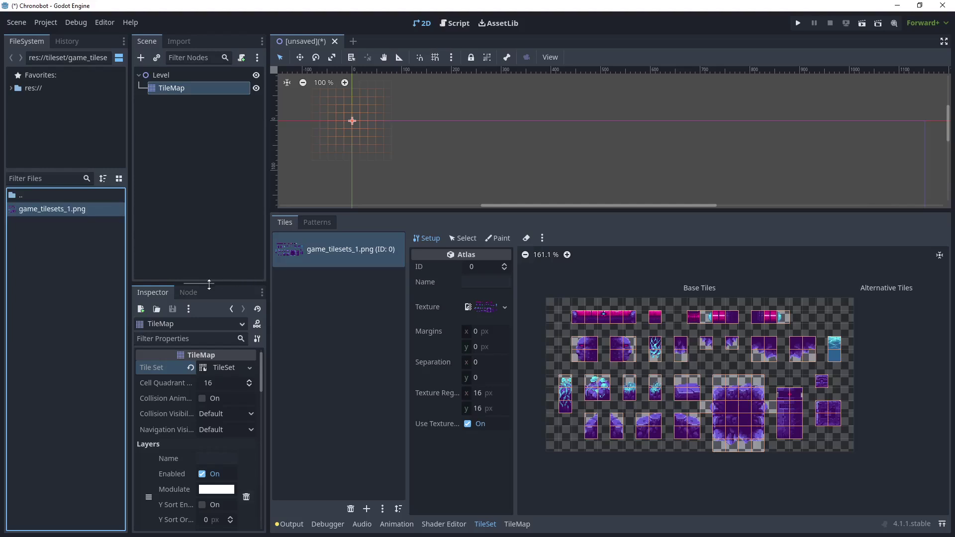
left_click_drag(202, 281, 200, 167)
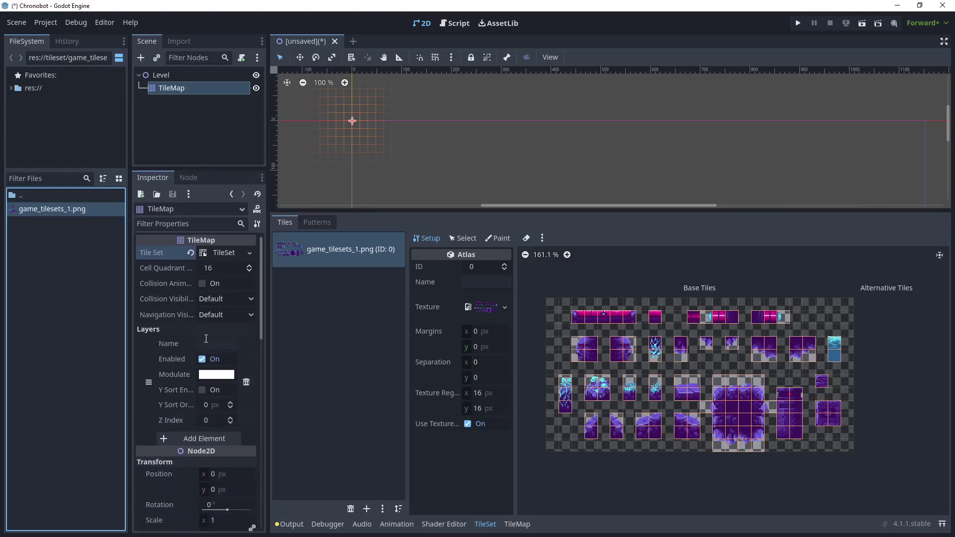
Name the TileMap's first layer Ground.
left_click(207, 344)
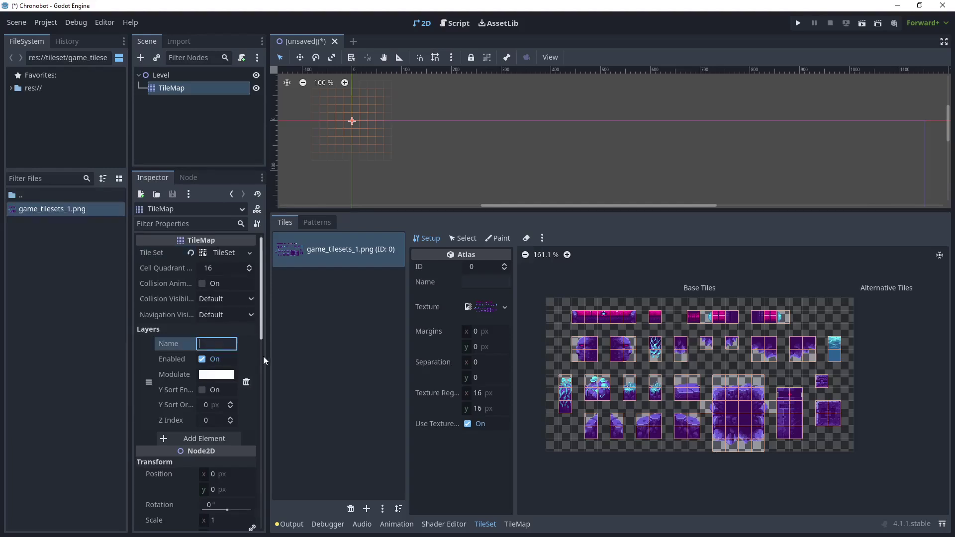
type("Ground")
key("Return")
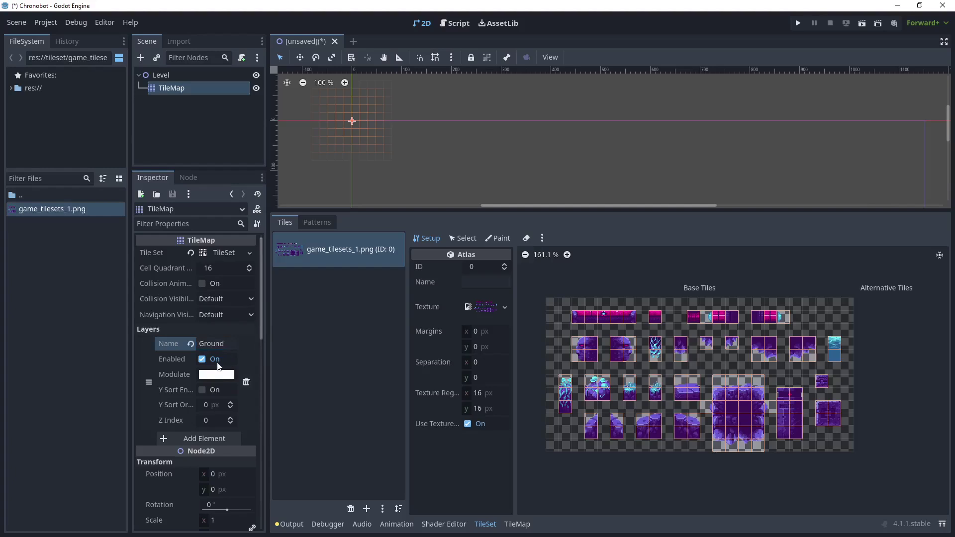
scroll(217, 352, "down", 3)
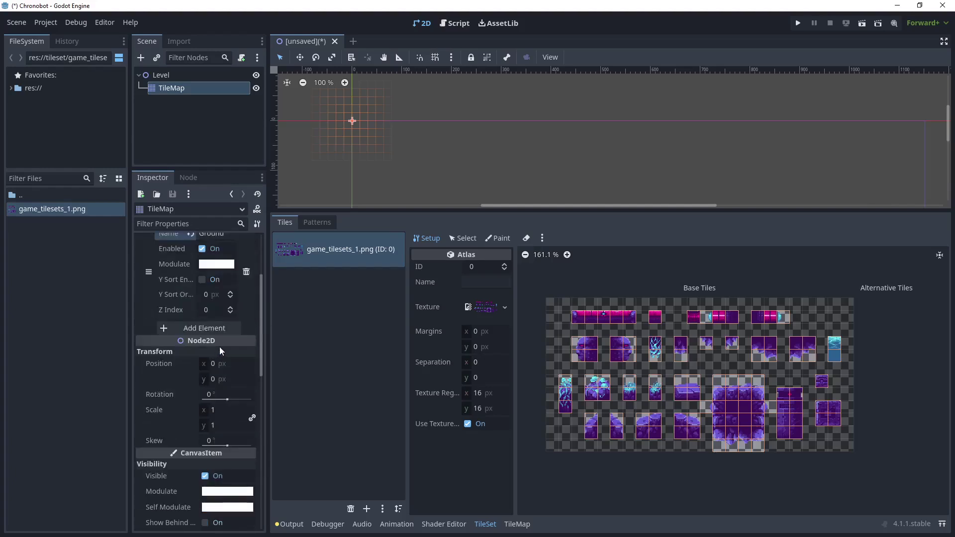
scroll(234, 322, "up", 3)
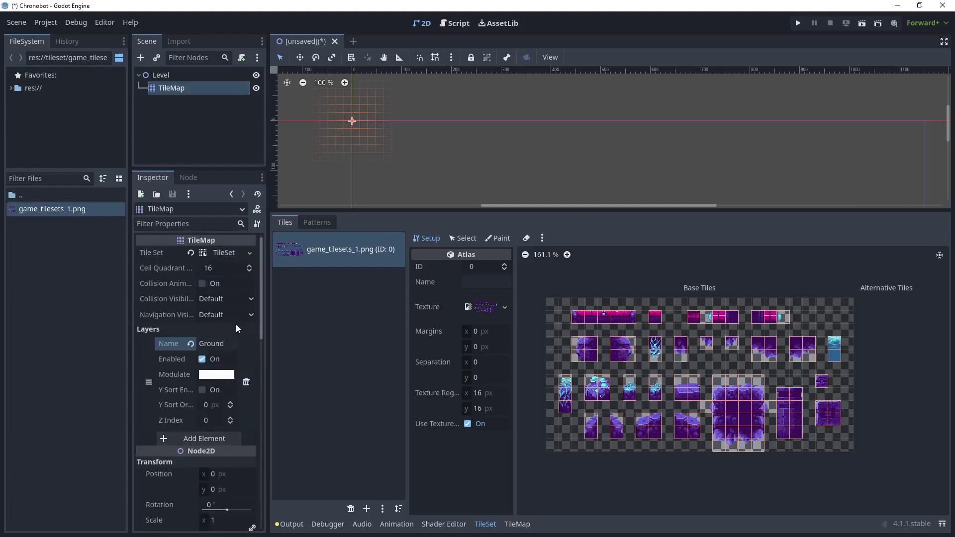
left_click(215, 344)
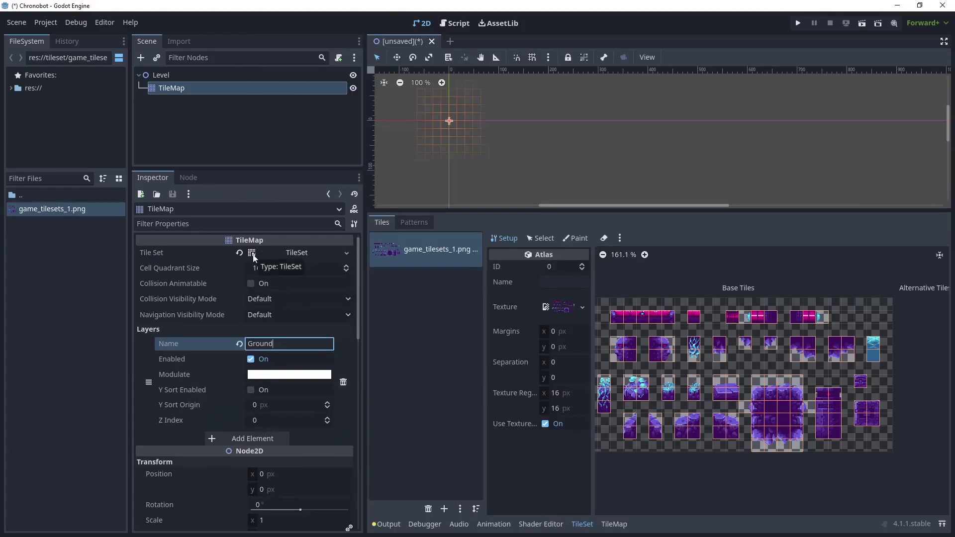
Add a Physics Layer element to the TileSet and bring up its collision layer options.
left_click(253, 255)
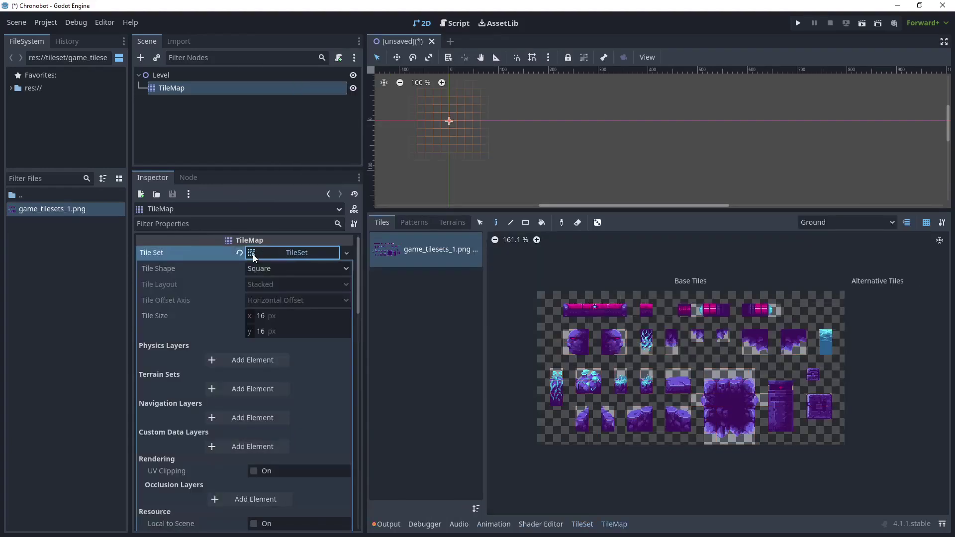
left_click(211, 361)
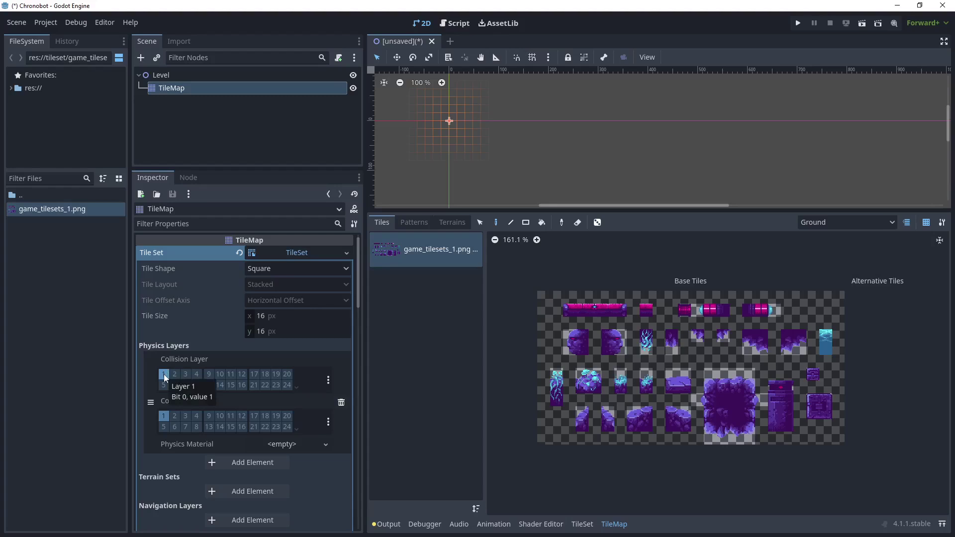
left_click(328, 383)
Enter GROUND as the name of 2D Physics Layer 1, then close Project Settings.
left_click(282, 391)
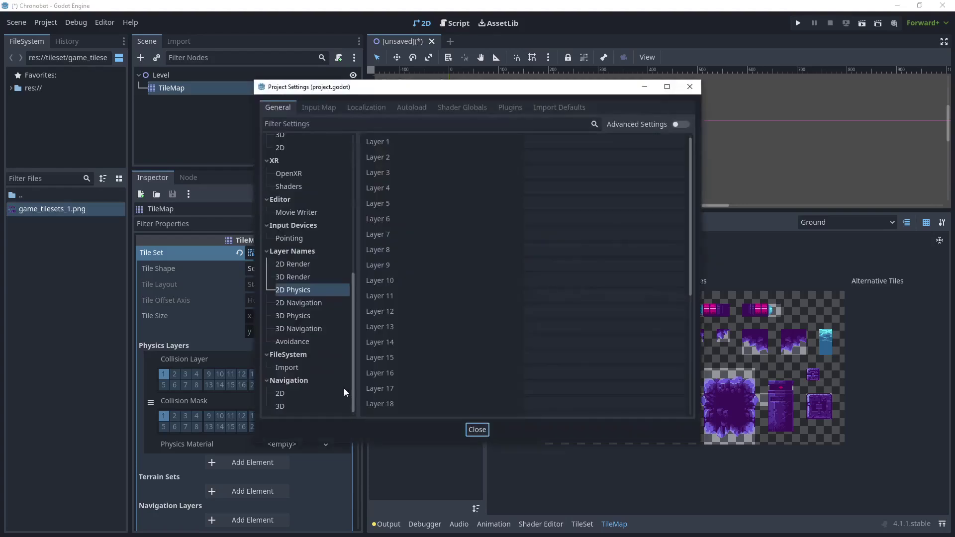
left_click(580, 142)
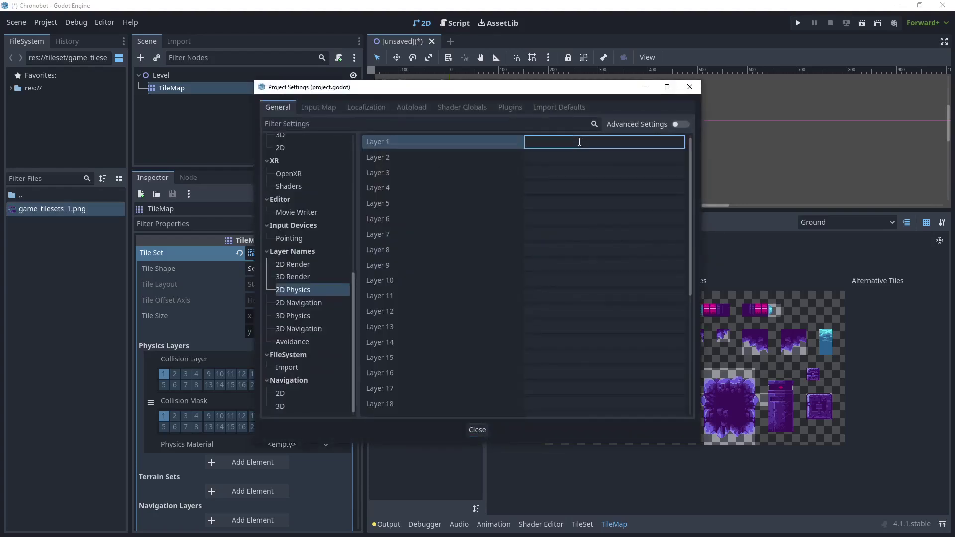
type("GROUND")
left_click(476, 432)
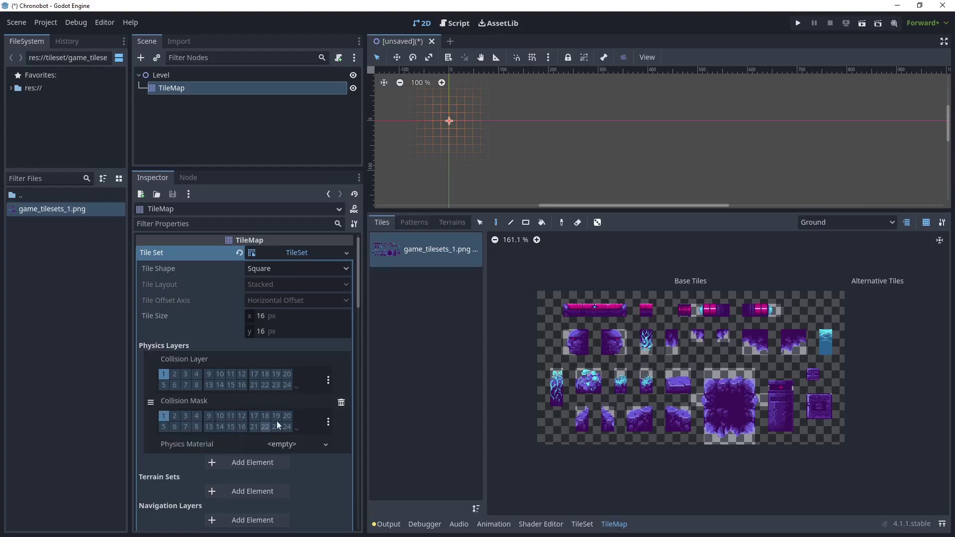
scroll(300, 404, "down", 6)
scroll(304, 403, "down", 5)
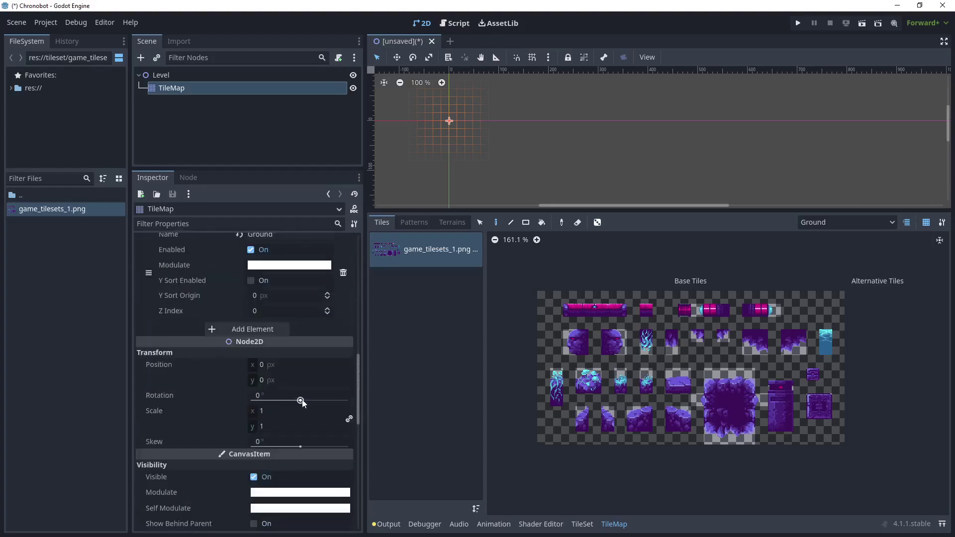
Select the atlas tile at (15, 8) and expand its Physics Layer 0 properties.
left_click(582, 524)
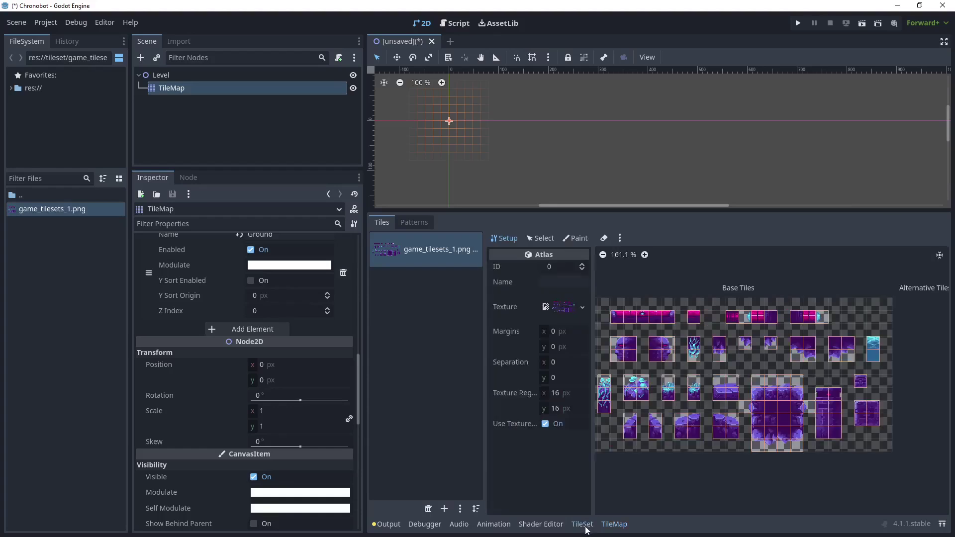
left_click(533, 238)
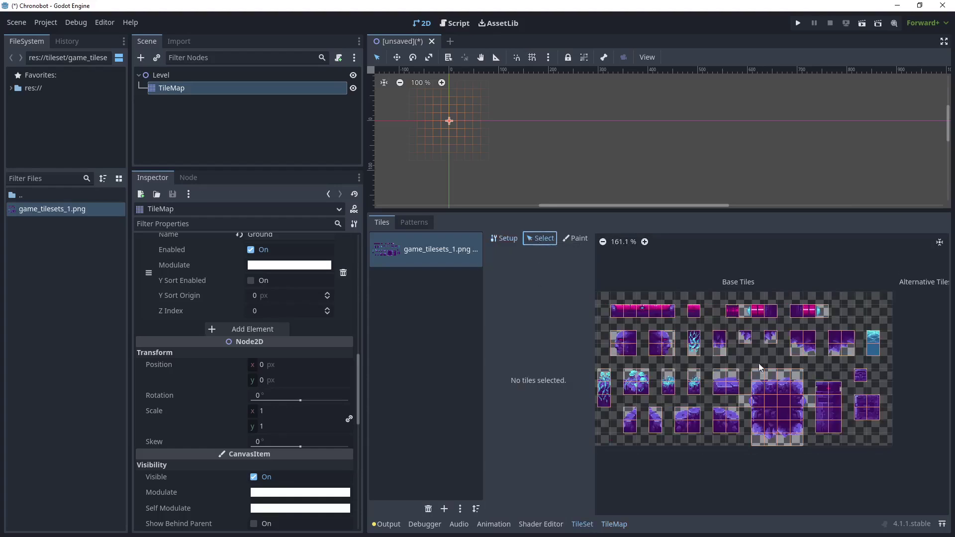
left_click(785, 404)
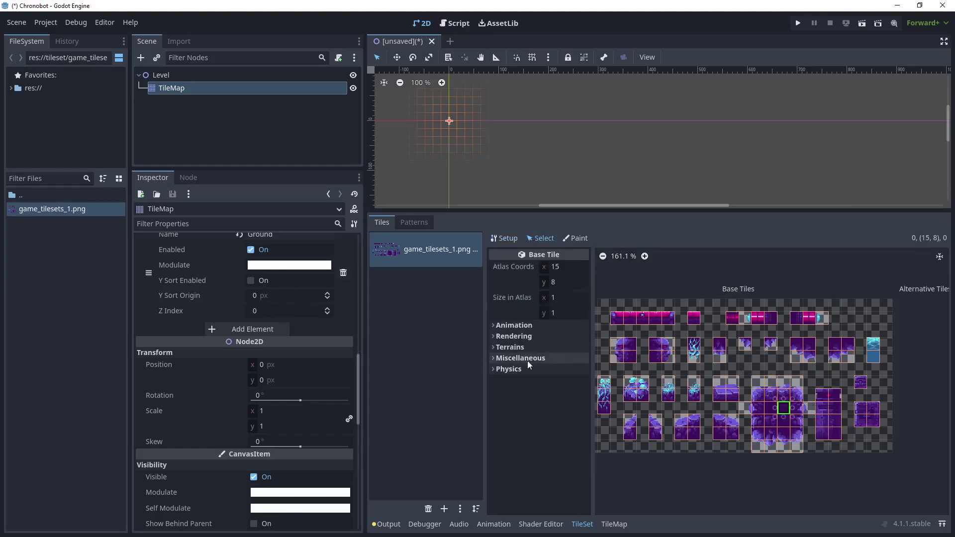
left_click(499, 369)
left_click(499, 380)
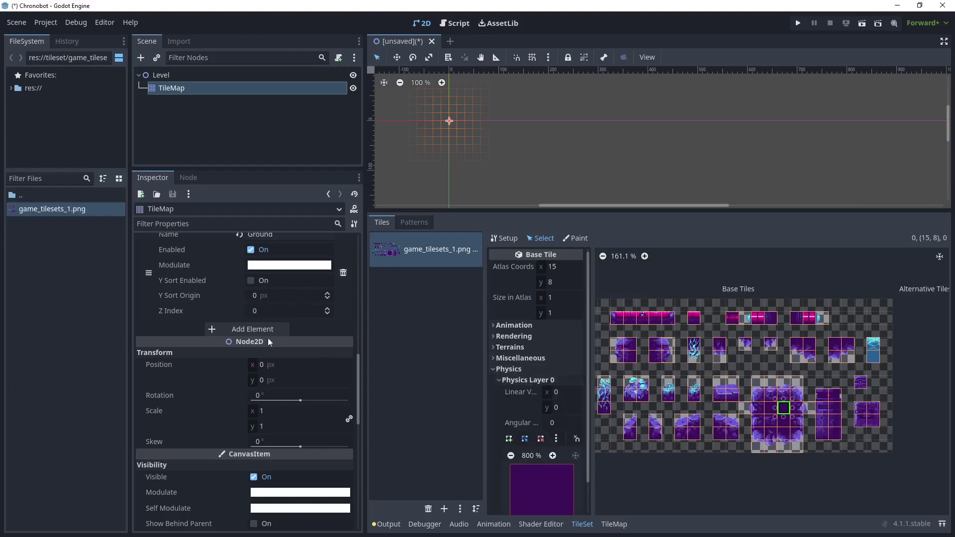
Give the tile a full-square collision polygon.
scroll(194, 365, "up", 5)
scroll(196, 366, "up", 5)
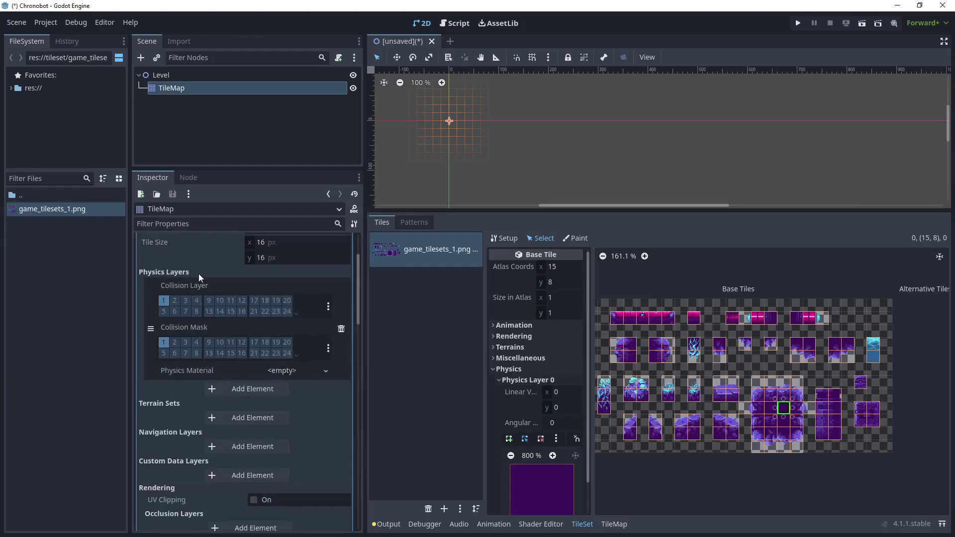
scroll(567, 378, "down", 1)
left_click(532, 459)
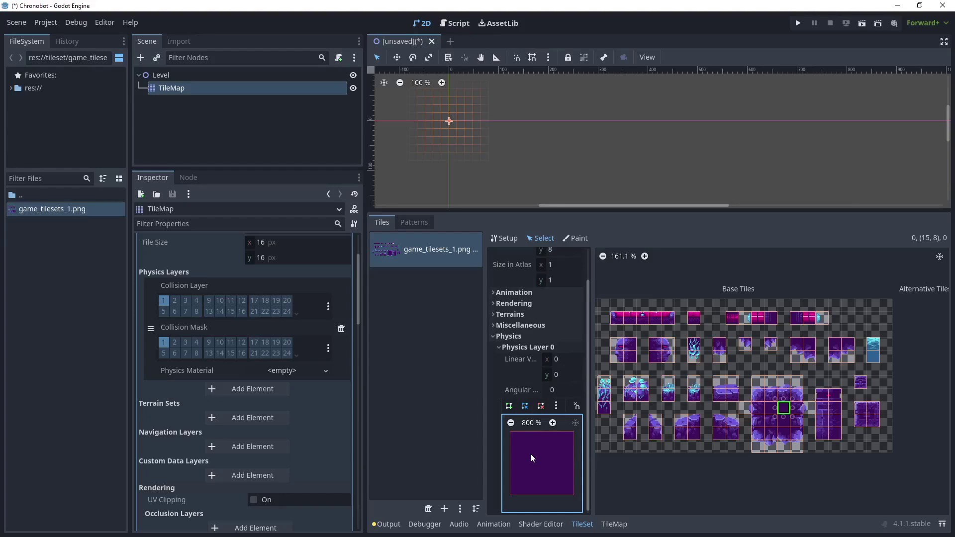
key("f")
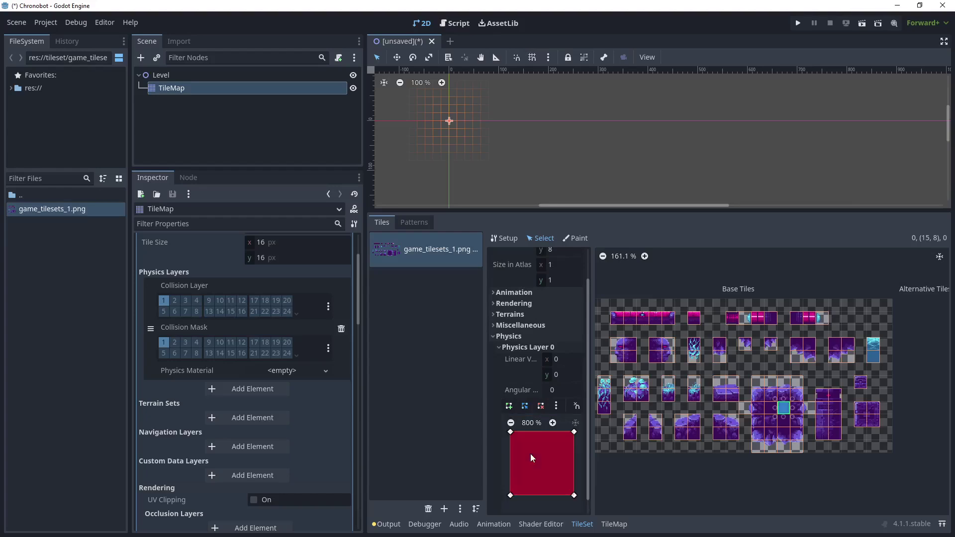
scroll(791, 411, "up", 3)
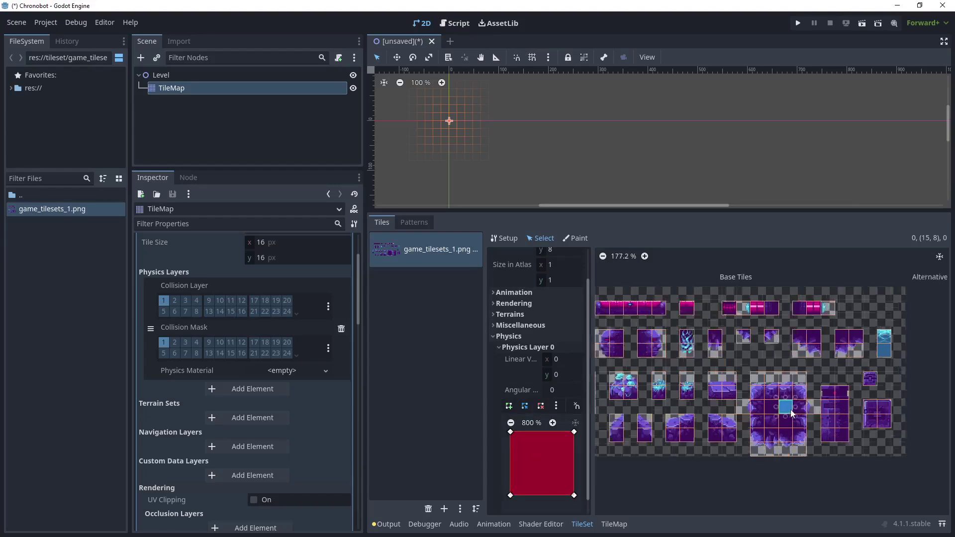
scroll(791, 411, "up", 1)
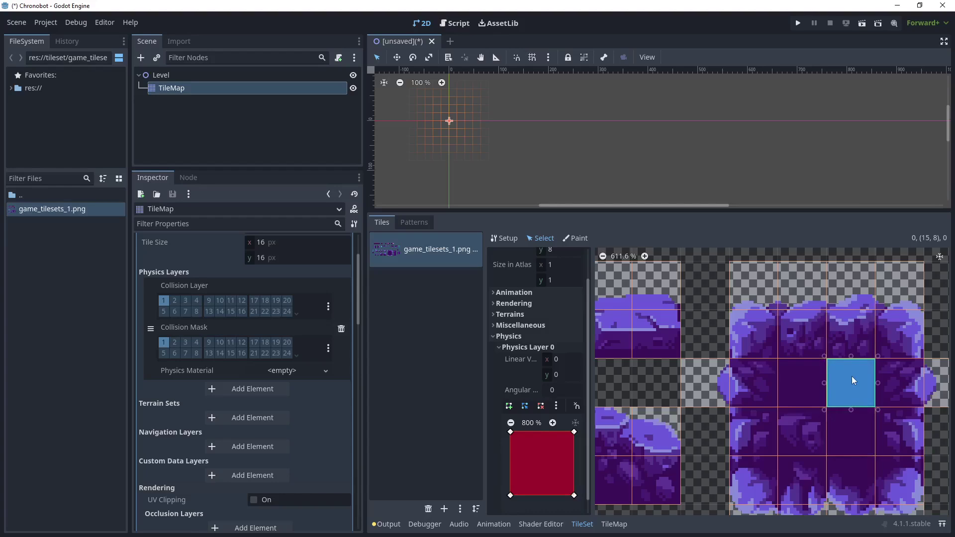
scroll(852, 377, "down", 2)
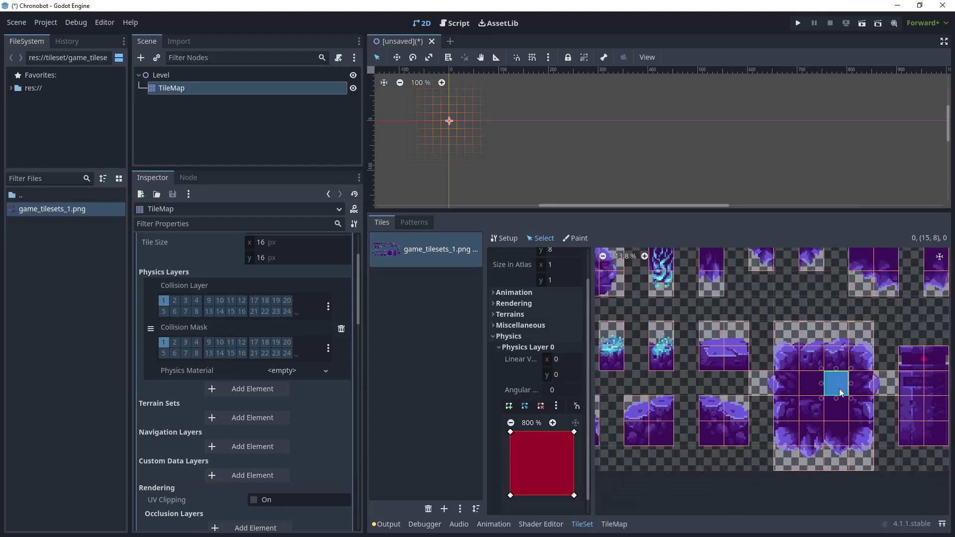
Set Paint properties to Physics Layer 0, then show the TileMap editor.
left_click(575, 239)
left_click(535, 270)
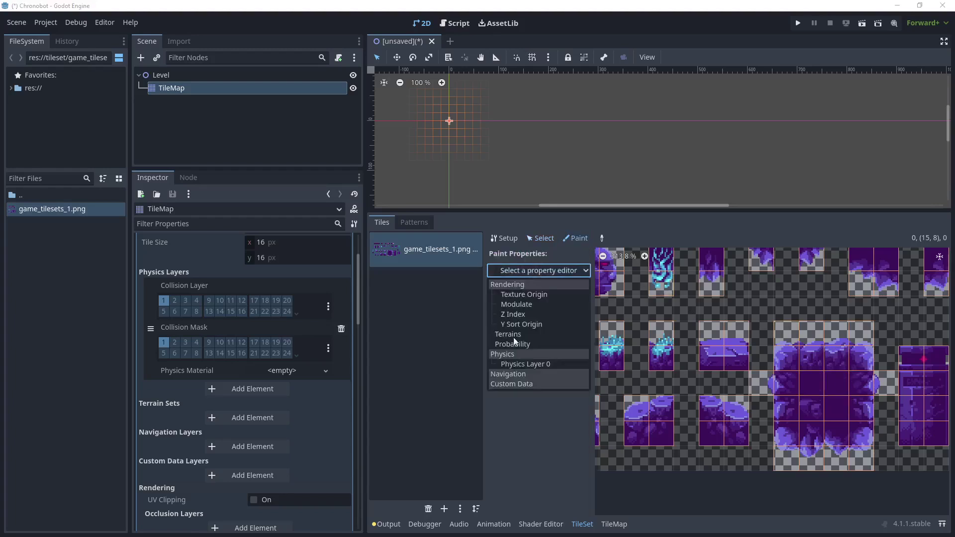
left_click(517, 363)
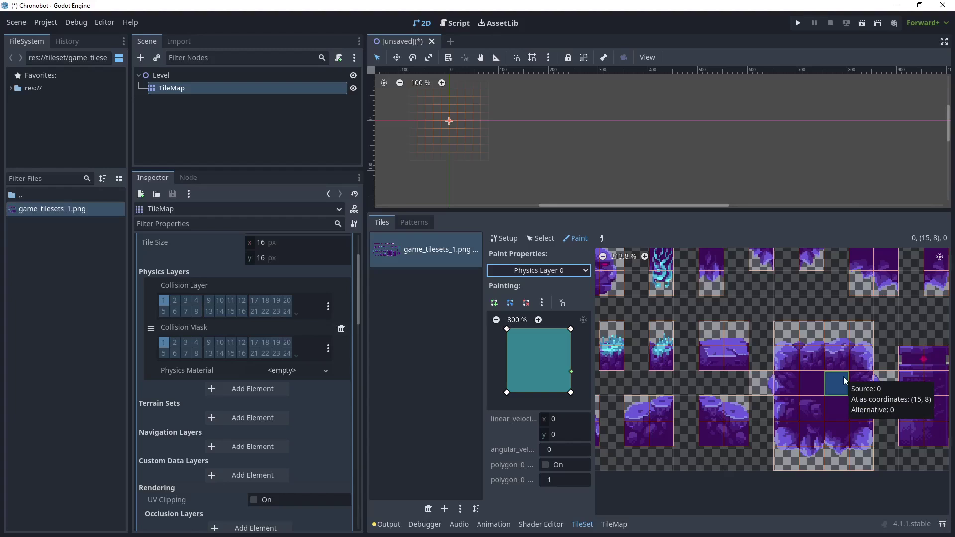
left_click(614, 523)
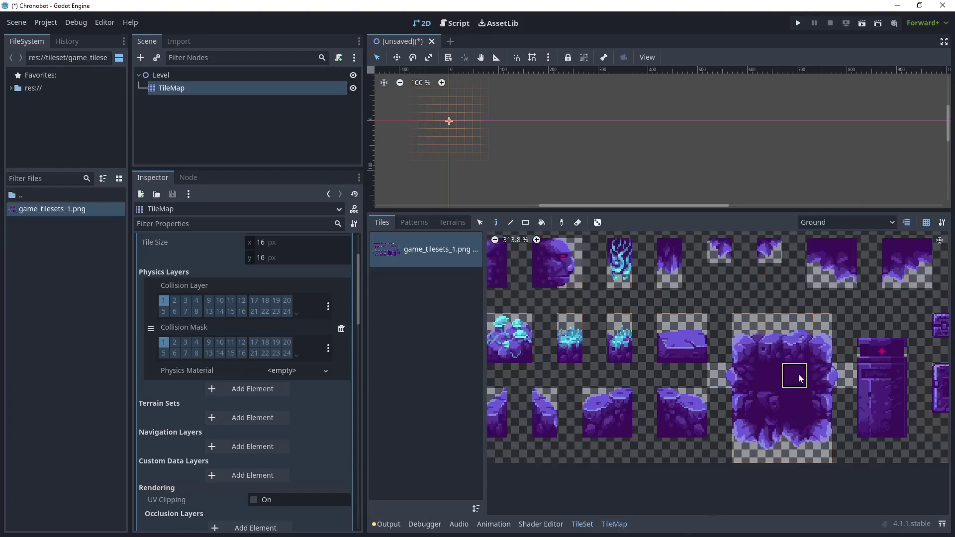
Paint a wide rectangle of purple collision tiles, about 21×3, from the map origin and frame it.
left_click(453, 116)
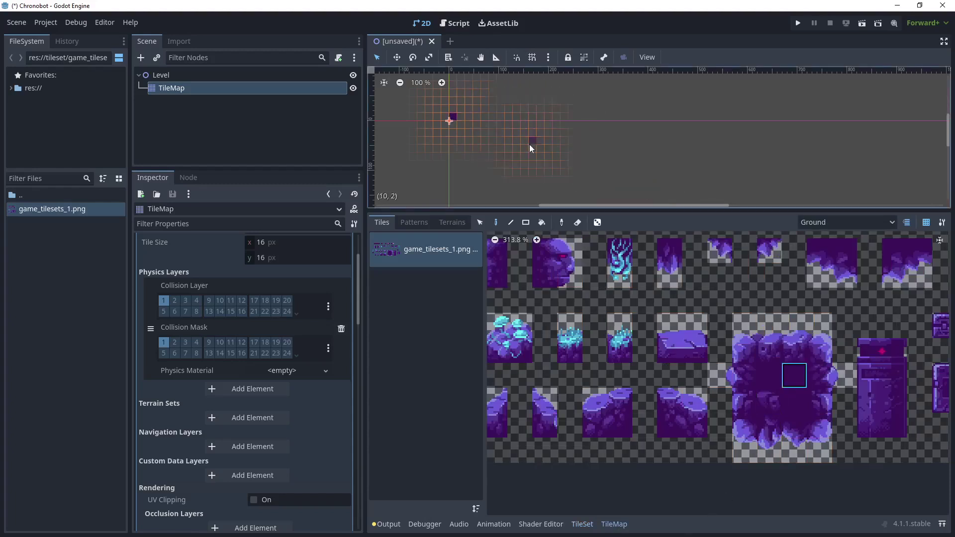
left_click(527, 223)
mouse_move(454, 117)
left_mouse_down()
mouse_move(453, 97)
mouse_move(743, 92)
left_mouse_up()
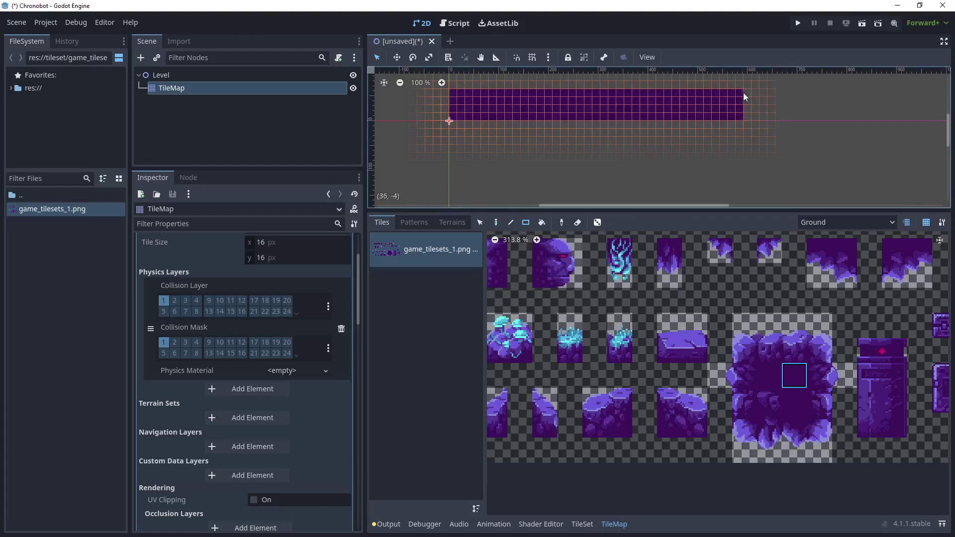
scroll(637, 109, "down", 2)
middle_click_drag(644, 126, 603, 164)
left_click_drag(577, 213, 577, 265)
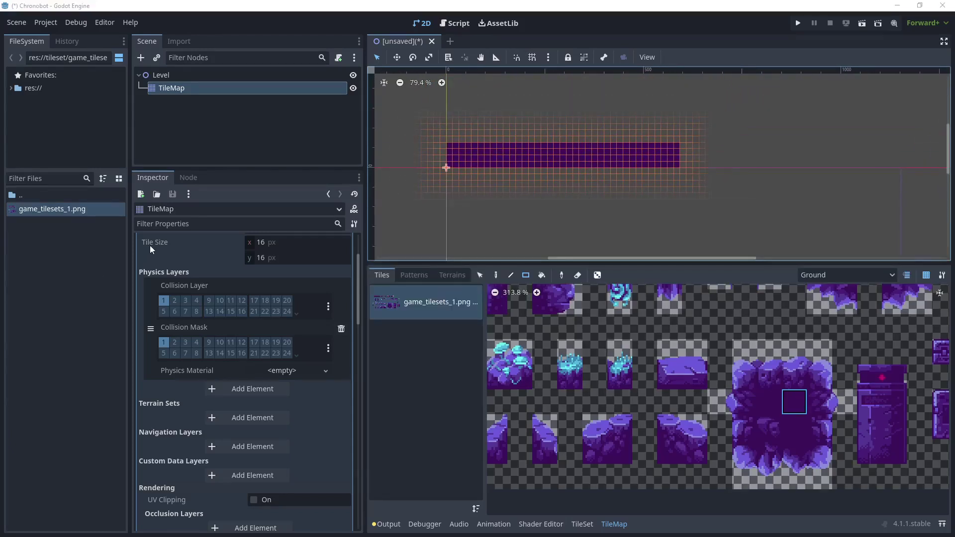
Create a new folder named 'levels' in the project root.
double_click(21, 194)
right_click(48, 251)
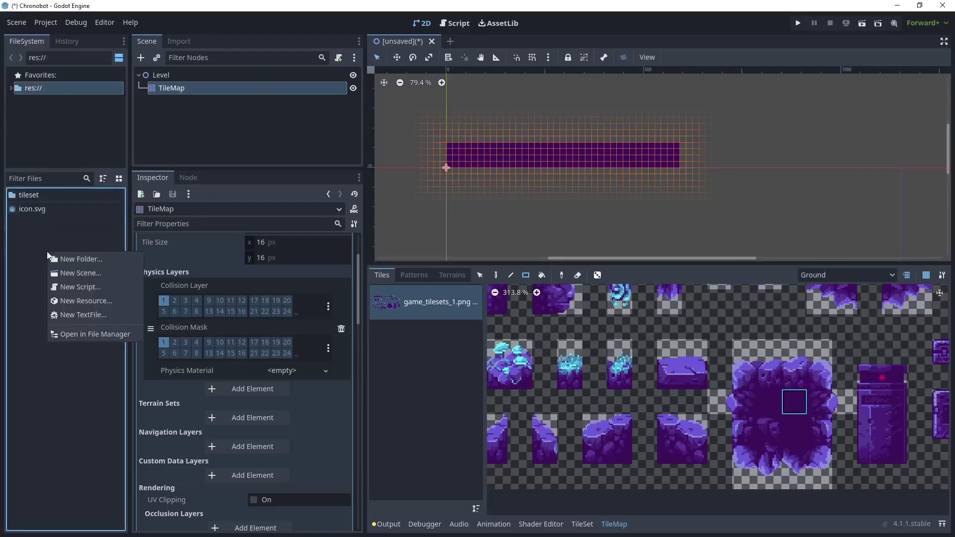
left_click(81, 258)
type("levels")
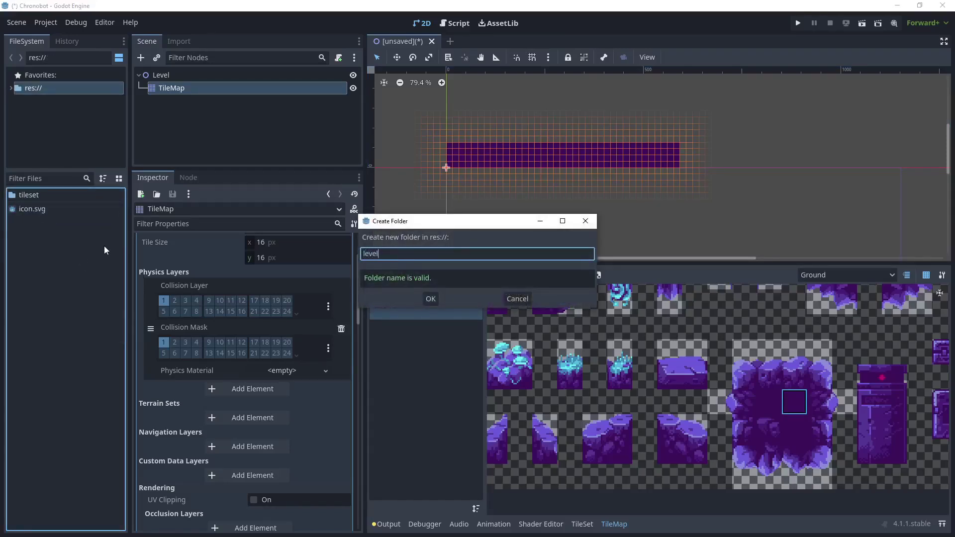
left_click(431, 299)
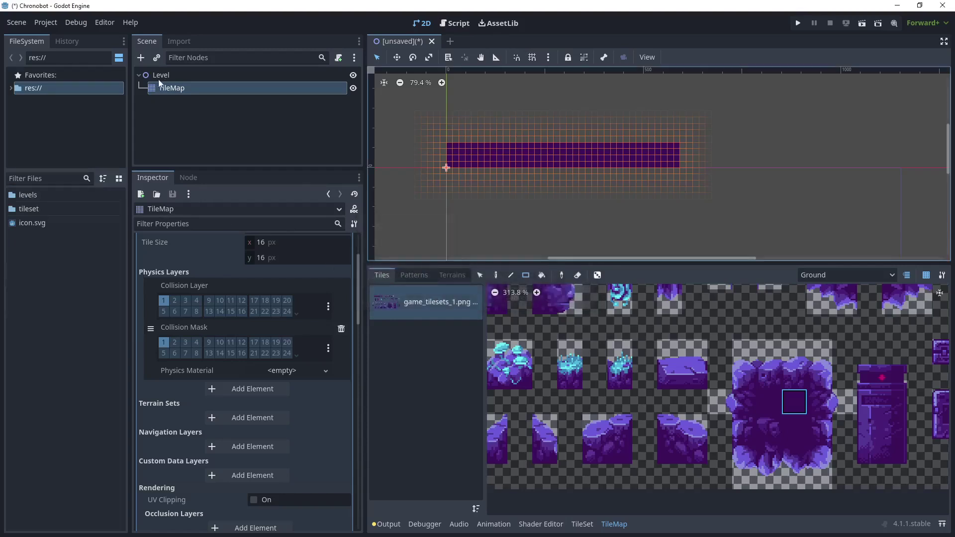
Save the Level scene as level.tscn inside the levels folder.
left_click(164, 77)
left_click(17, 22)
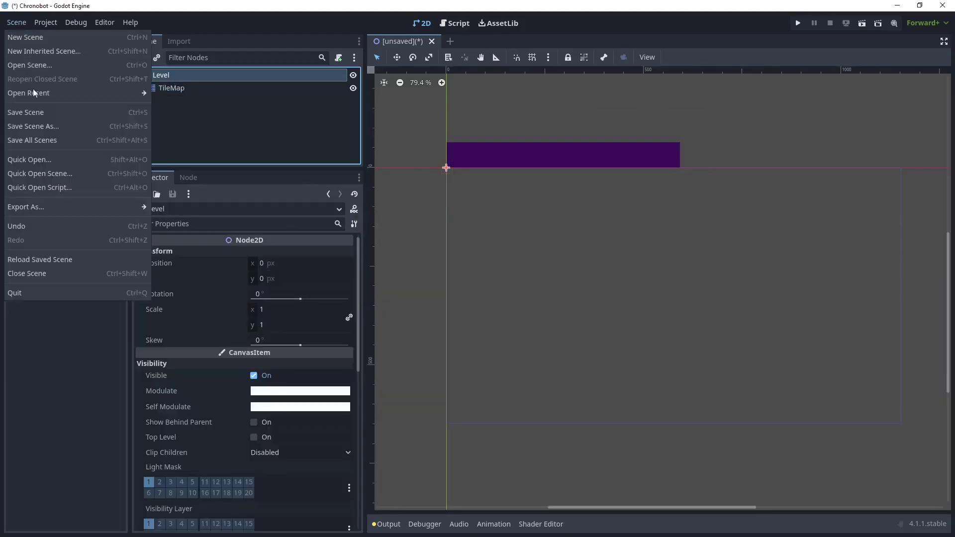
left_click(37, 111)
double_click(325, 158)
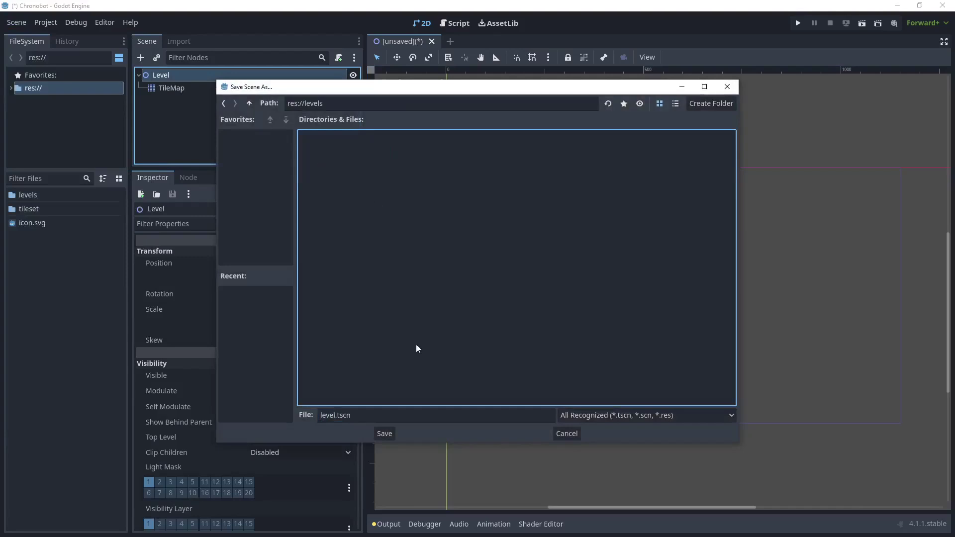
left_click(386, 435)
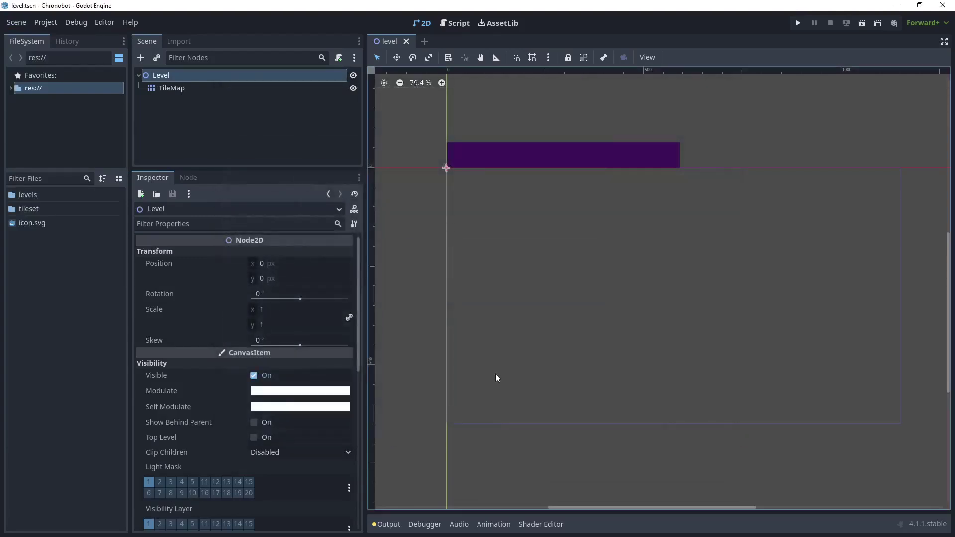
left_click(172, 88)
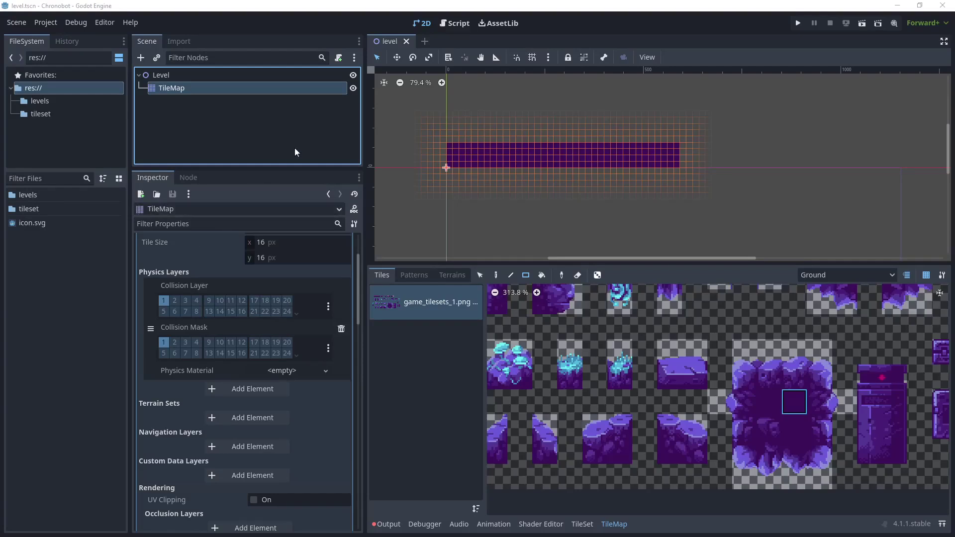
Start a new 2D scene and change its root node type to CharacterBody2D.
left_click(21, 25)
left_click(28, 38)
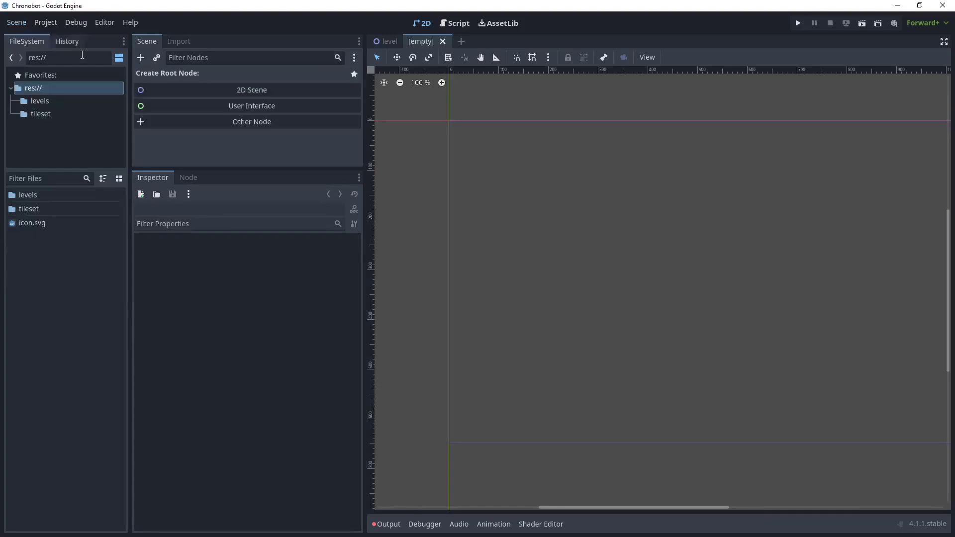
left_click(235, 90)
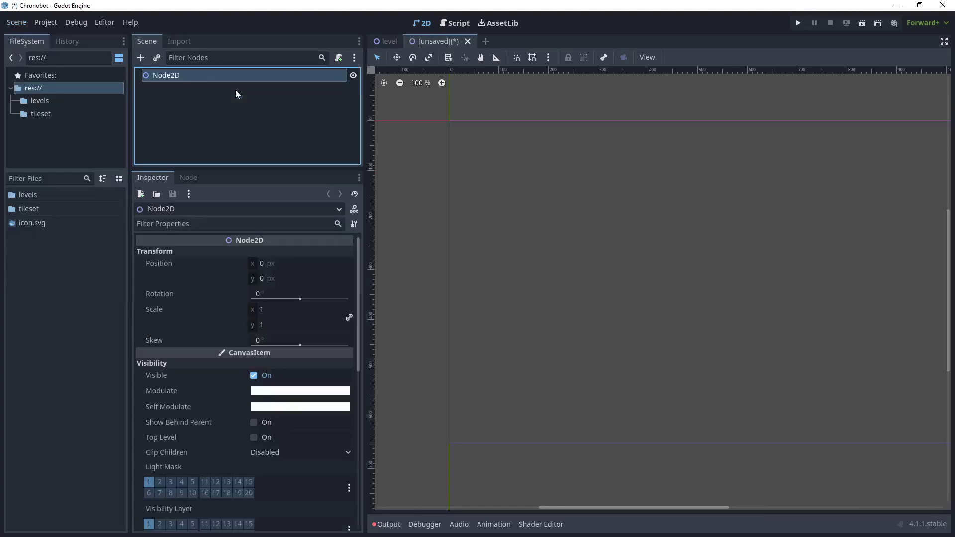
right_click(163, 74)
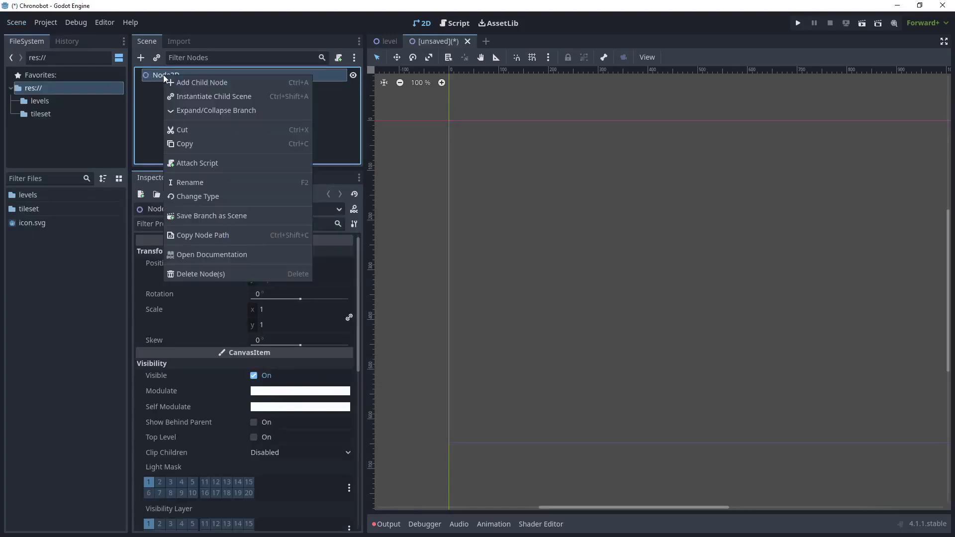
left_click(201, 196)
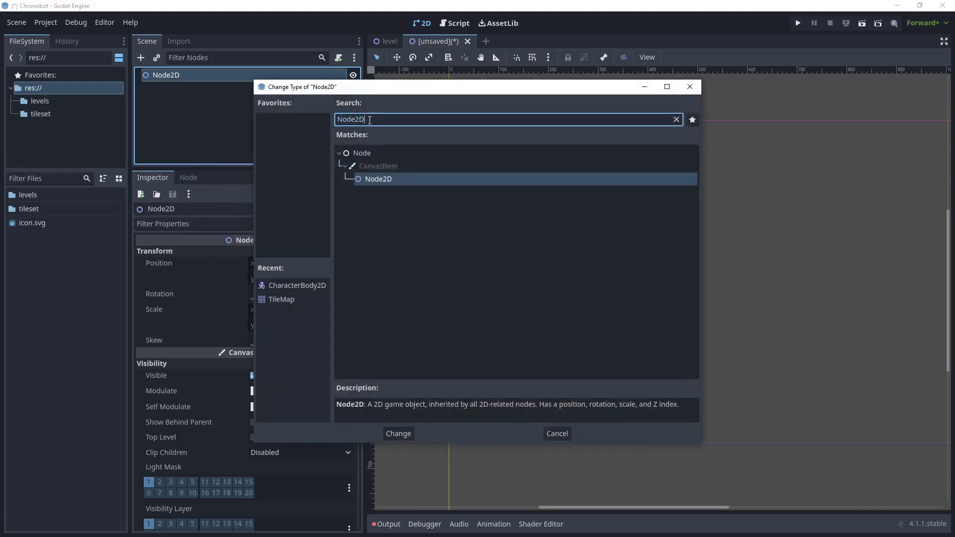
type("charct")
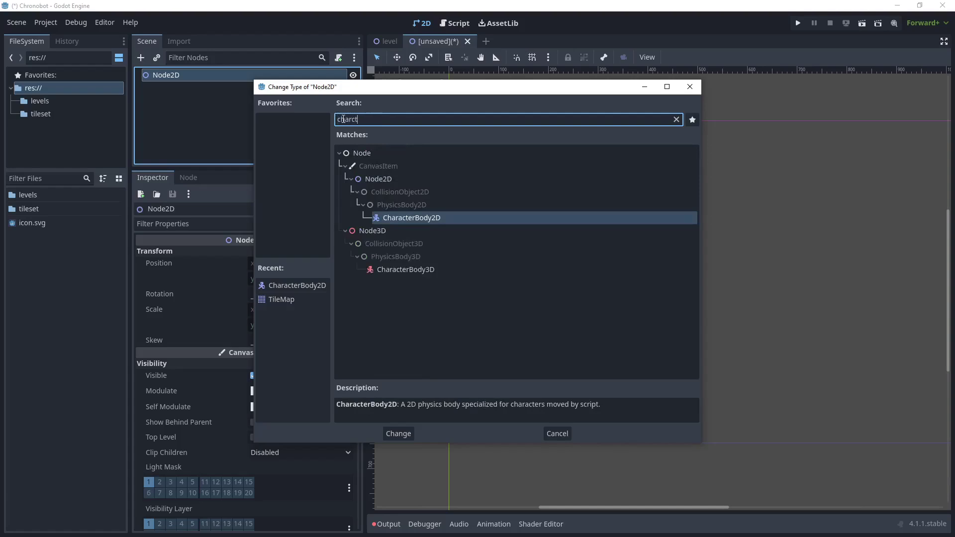
left_click(408, 217)
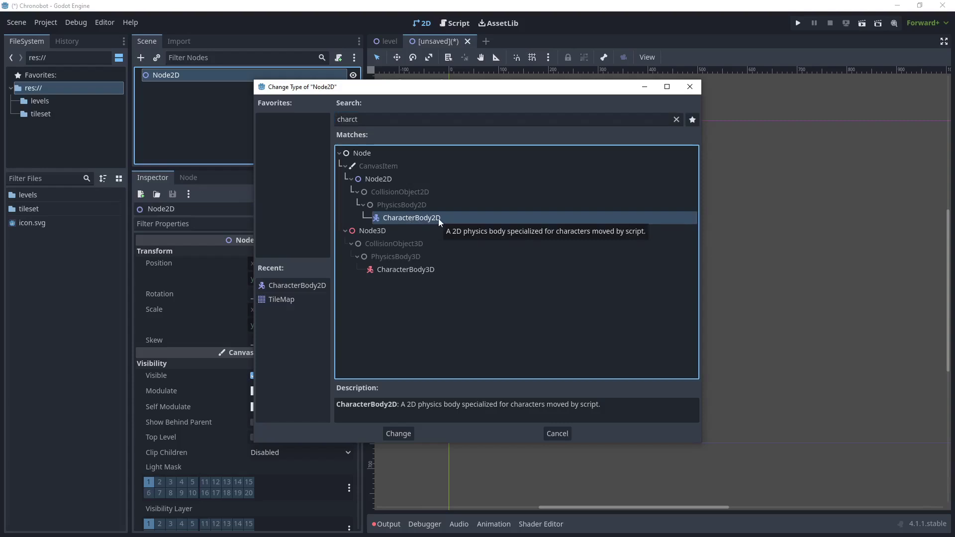
left_click(406, 434)
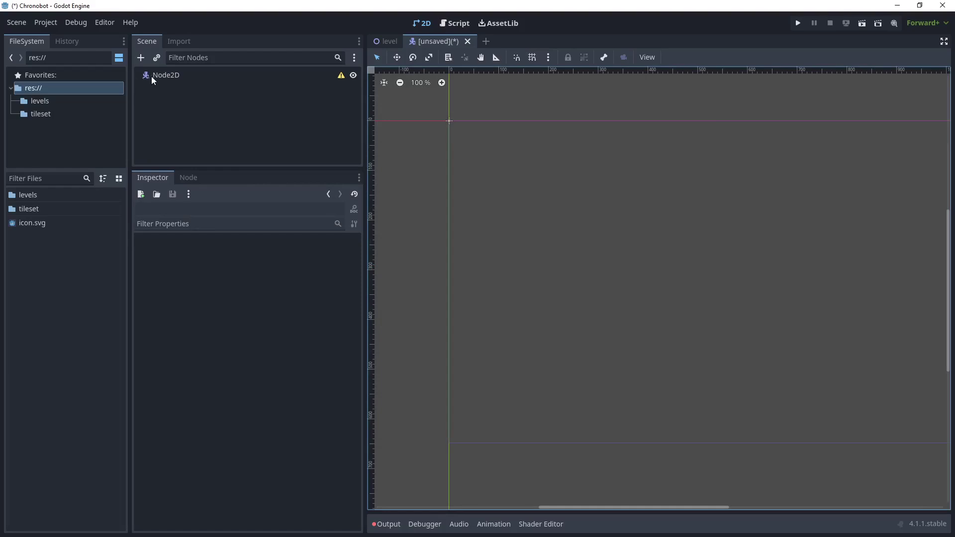
Rename the CharacterBody2D root node to Player.
left_click(172, 78)
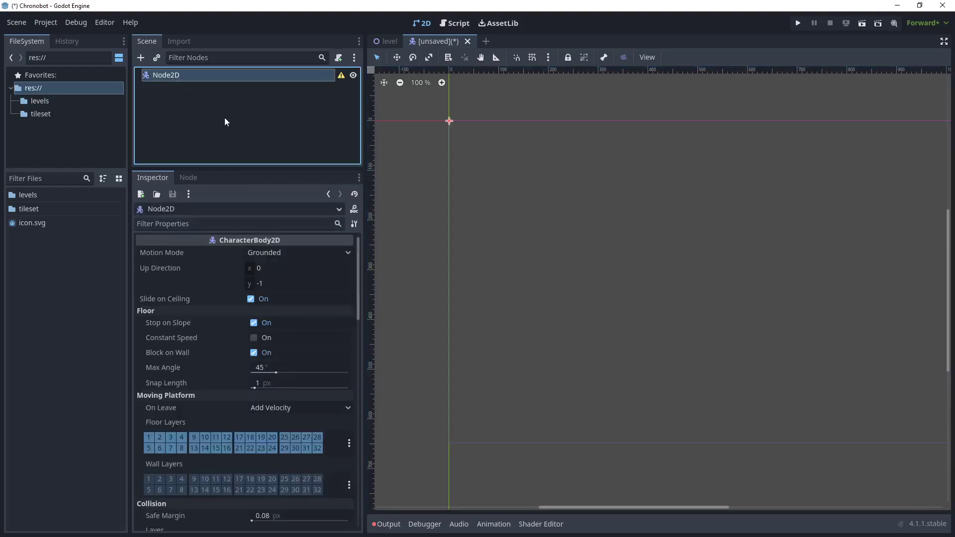
key("F2")
type("Player")
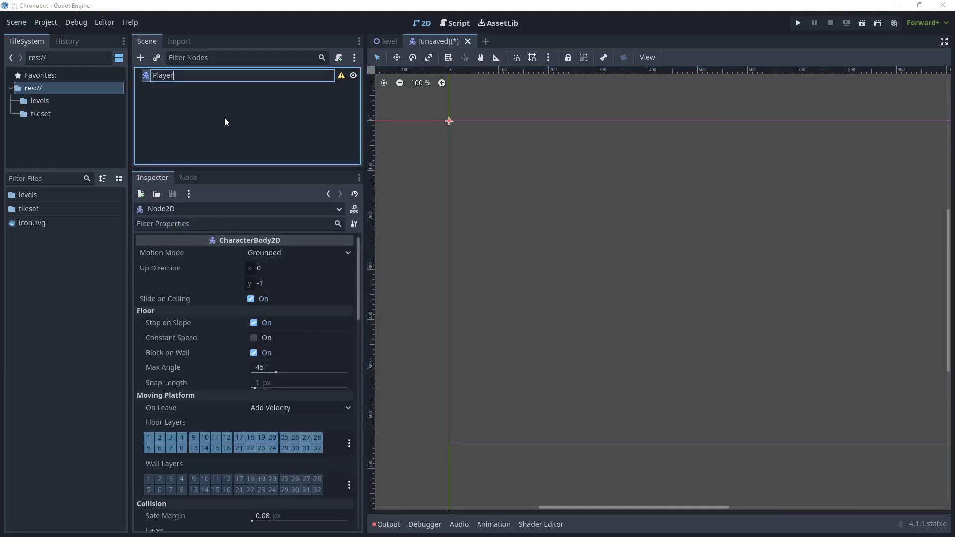
key("Return")
Create a new folder named 'player' in the project root.
right_click(36, 279)
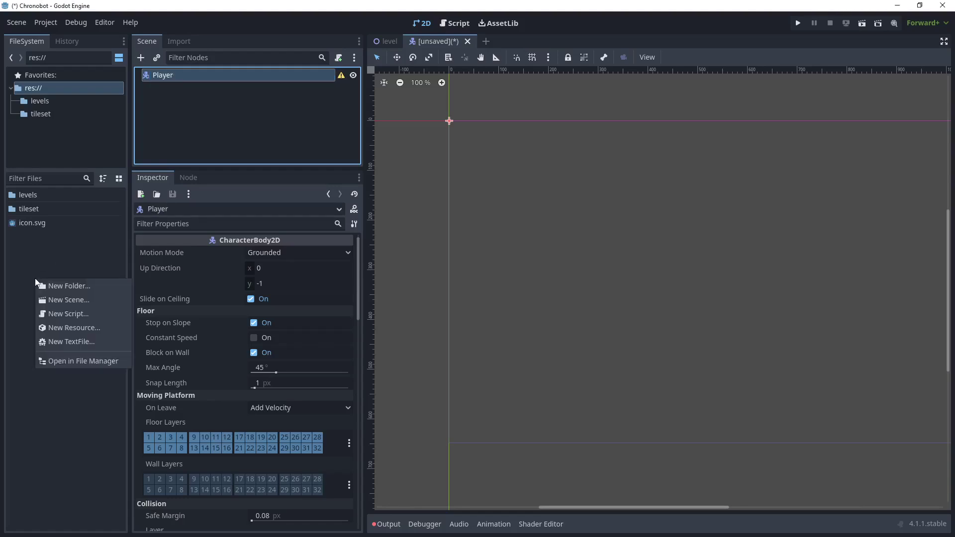
left_click(67, 286)
type("player")
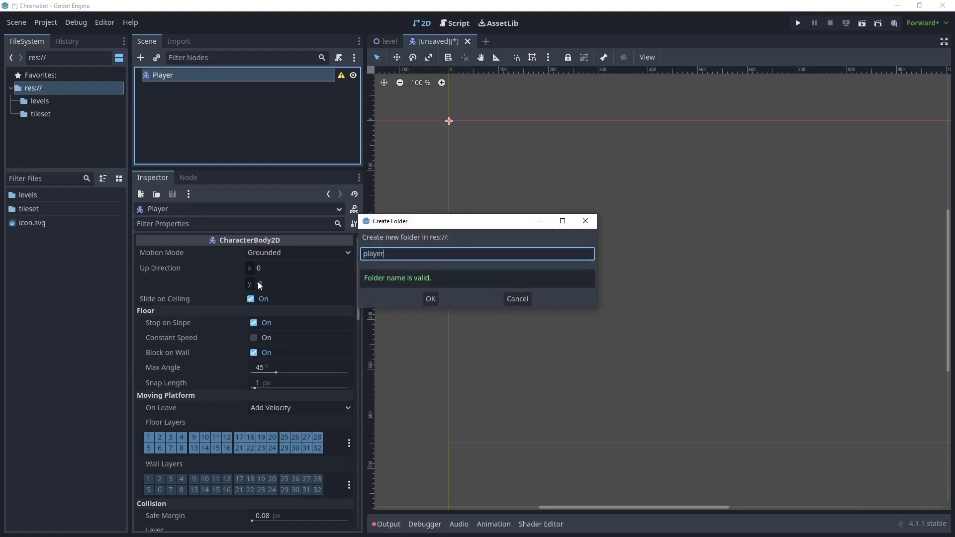
left_click(431, 299)
left_click(202, 141)
Save the scene as player.tscn in res://player and browse into that folder.
left_click(162, 75)
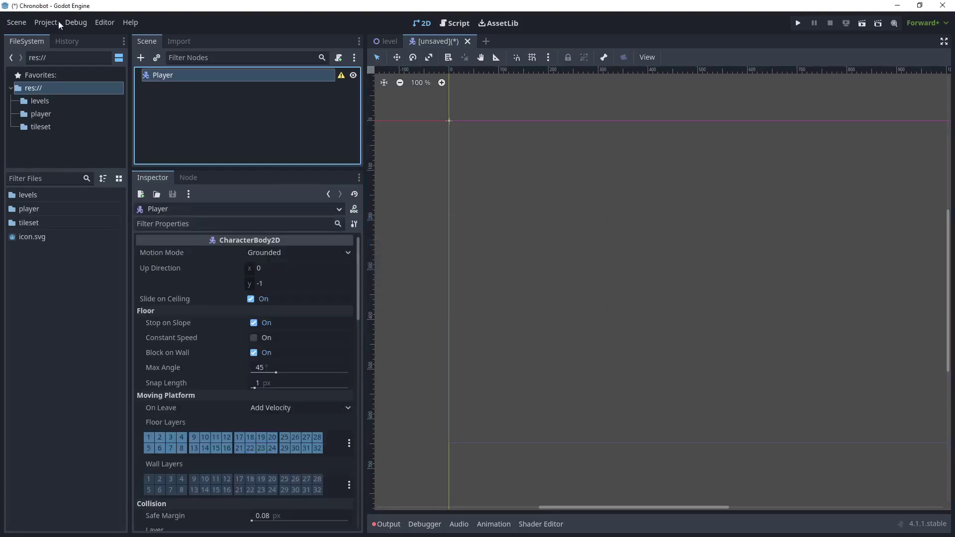
left_click(19, 26)
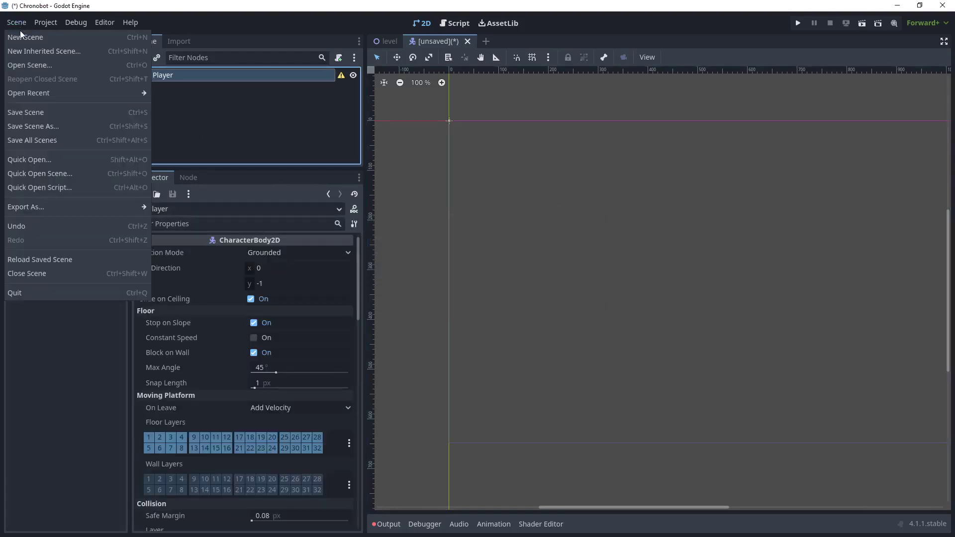
left_click(32, 111)
left_click(249, 103)
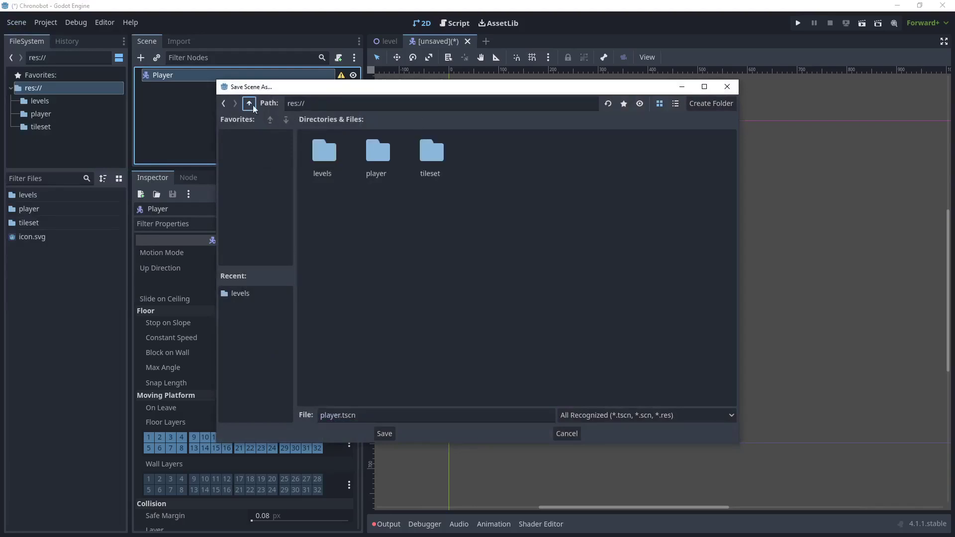
double_click(380, 152)
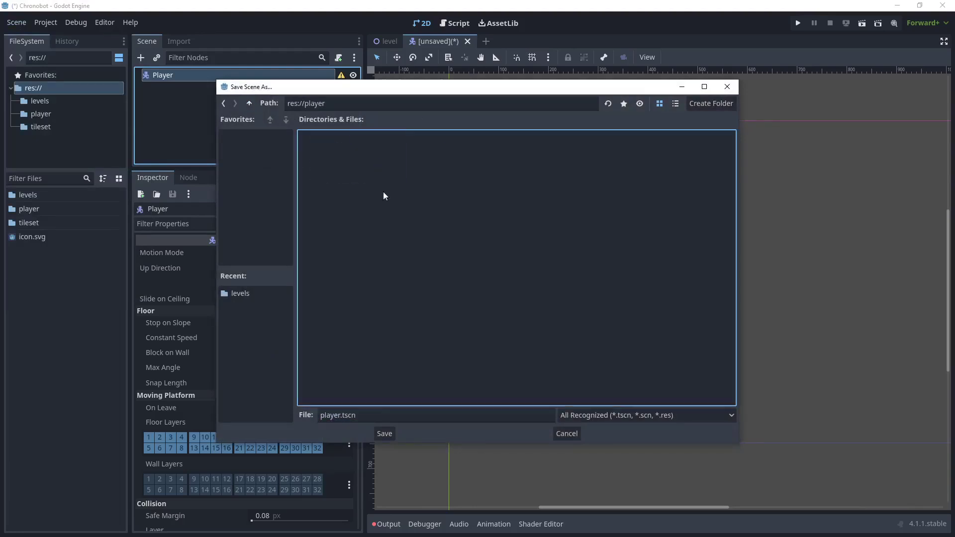
left_click(390, 433)
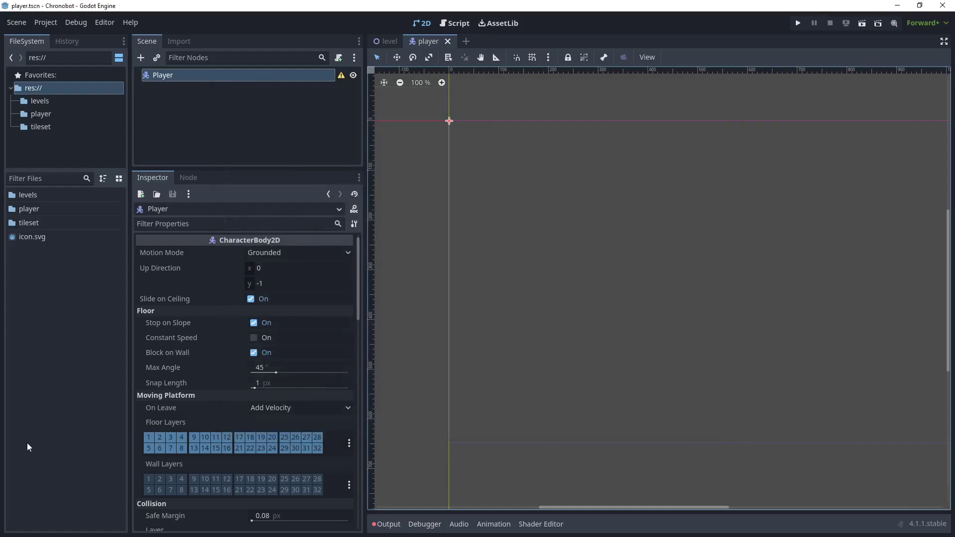
double_click(49, 208)
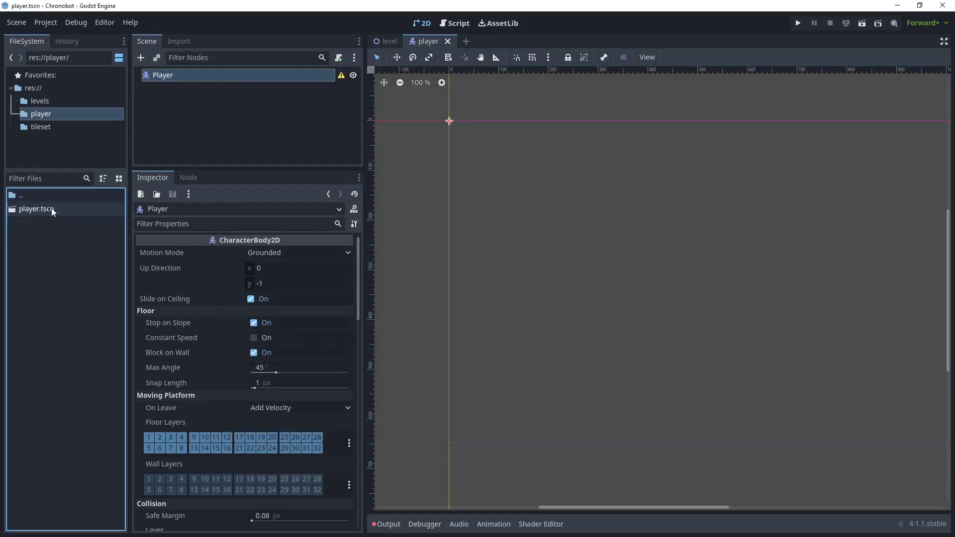
Add an AnimatedSprite2D child under Player, found by searching 'anim'.
right_click(171, 73)
left_click(205, 77)
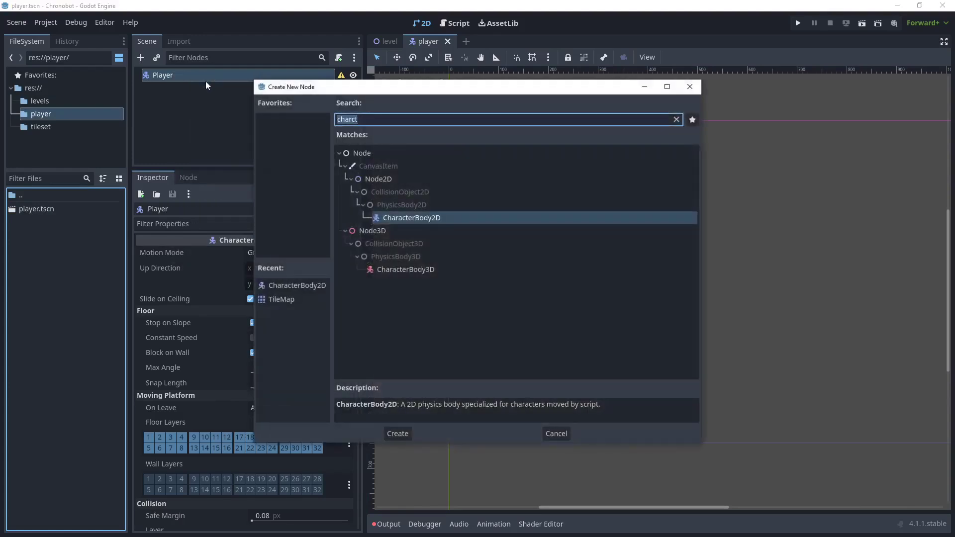
type("anim")
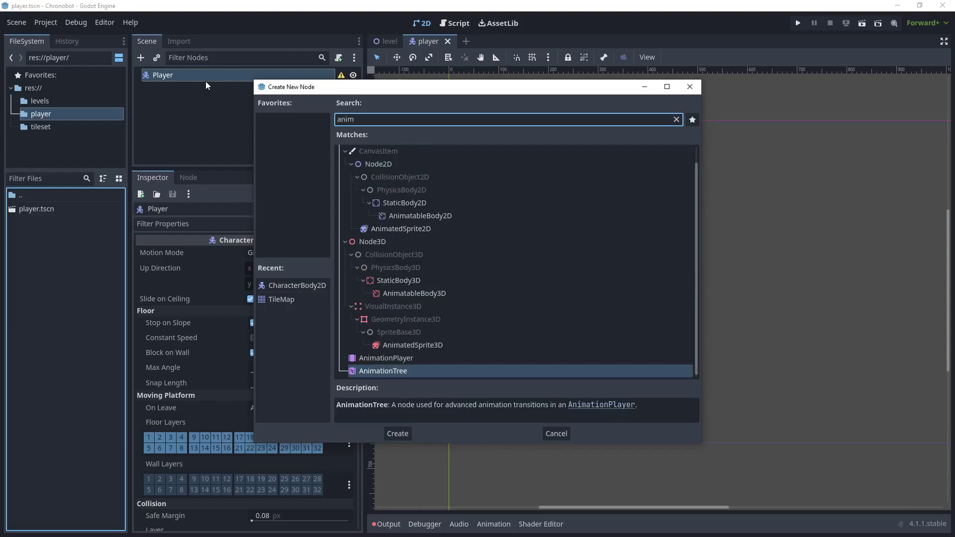
left_click(394, 230)
left_click(397, 433)
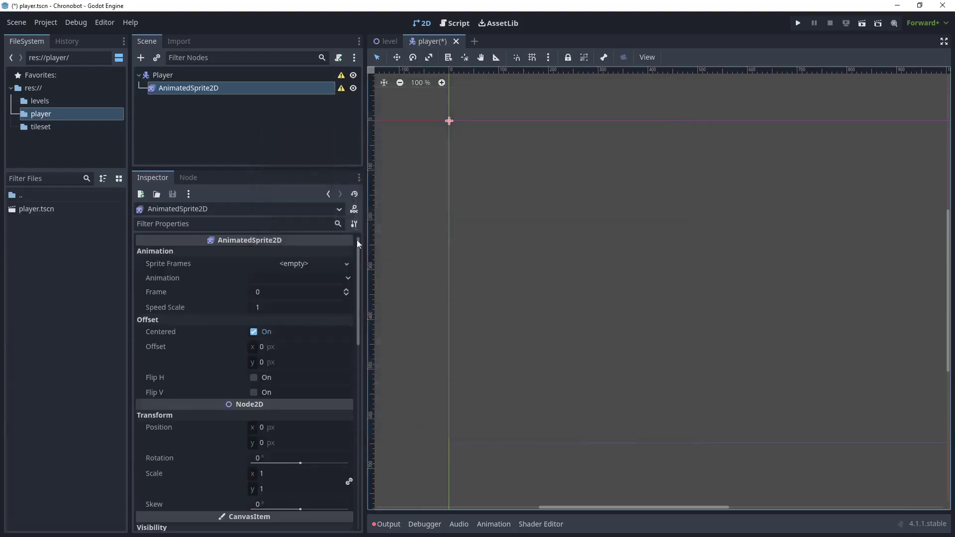
left_click(238, 115)
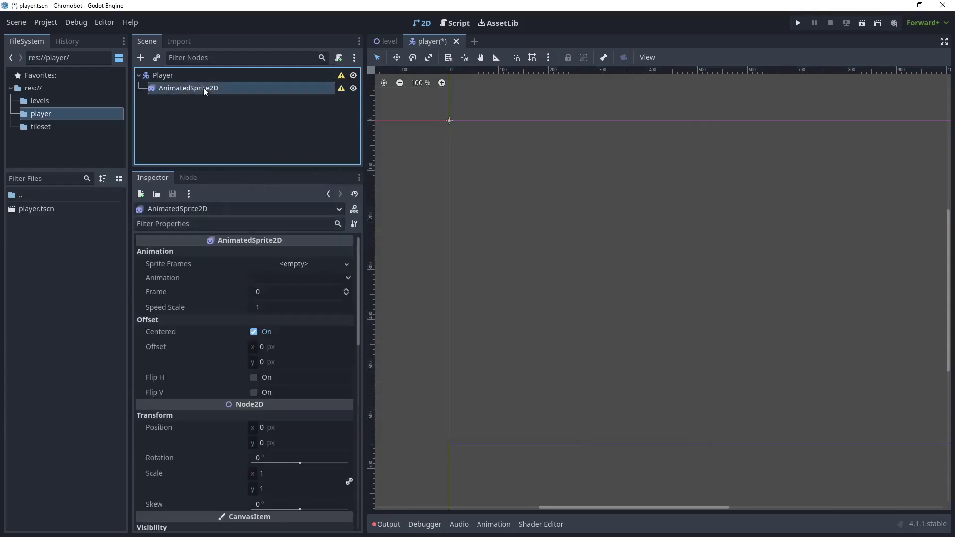
left_click(293, 266)
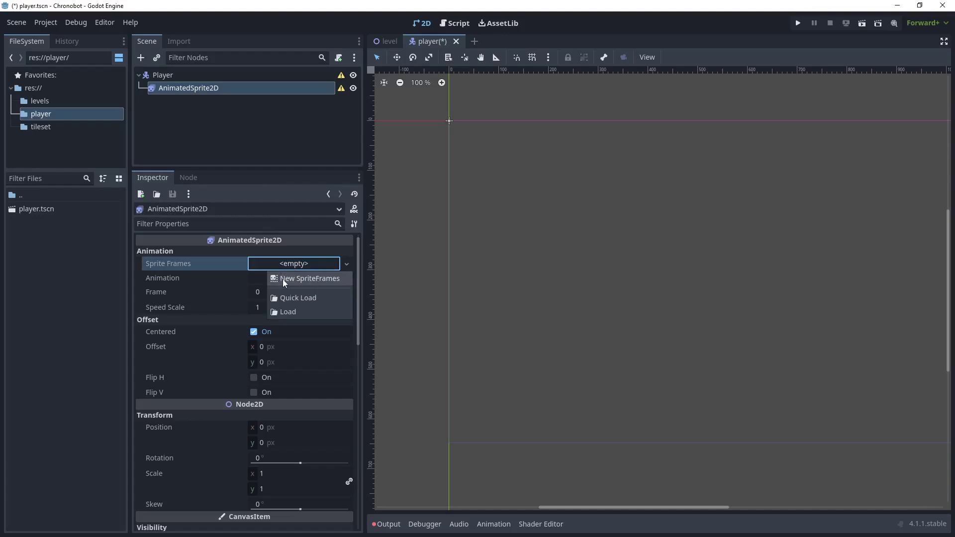
Assign a new SpriteFrames resource to the sprite and open it in the SpriteFrames editor.
left_click(283, 279)
left_click(256, 267)
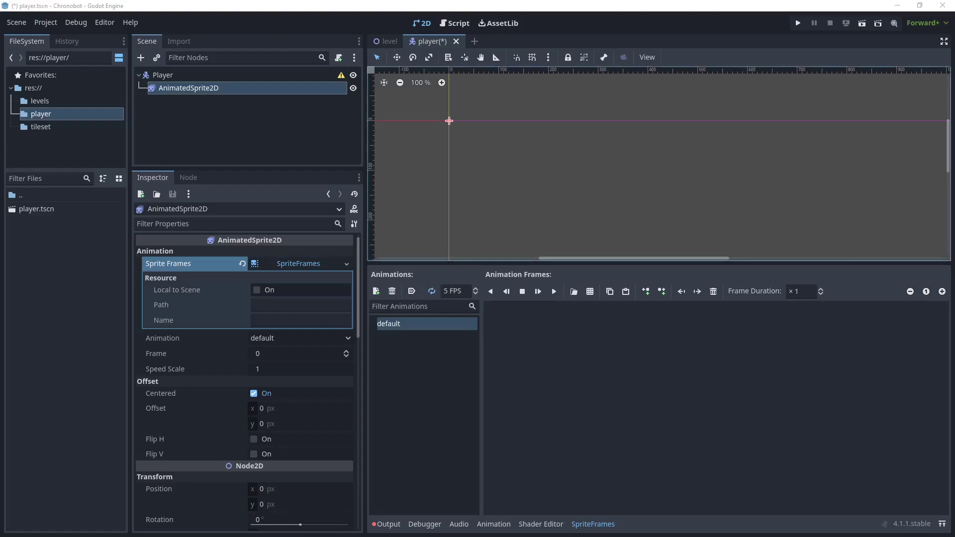
Drag player-idle.png and player-run.png from Explorer's spritesheets/player folder into Godot's player folder.
key("alt+Tab")
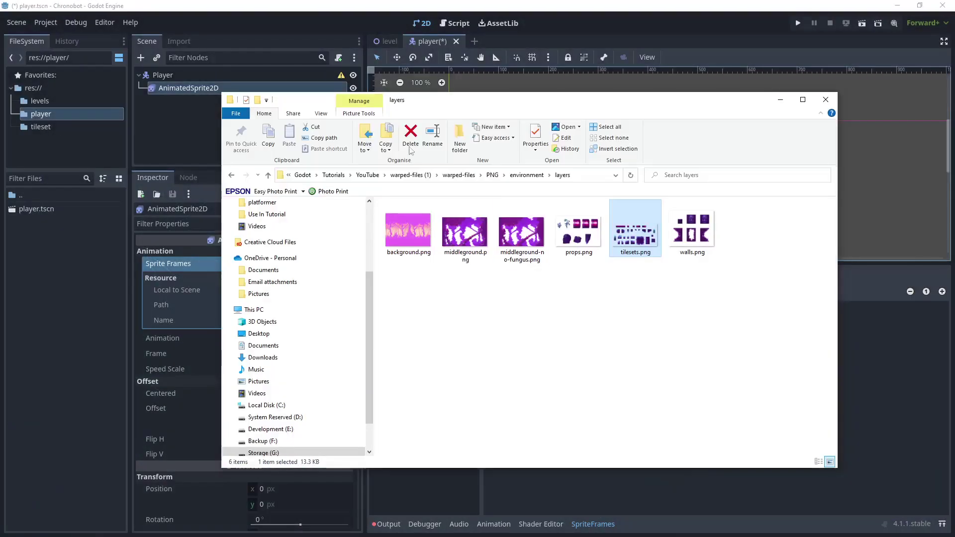
left_click(492, 175)
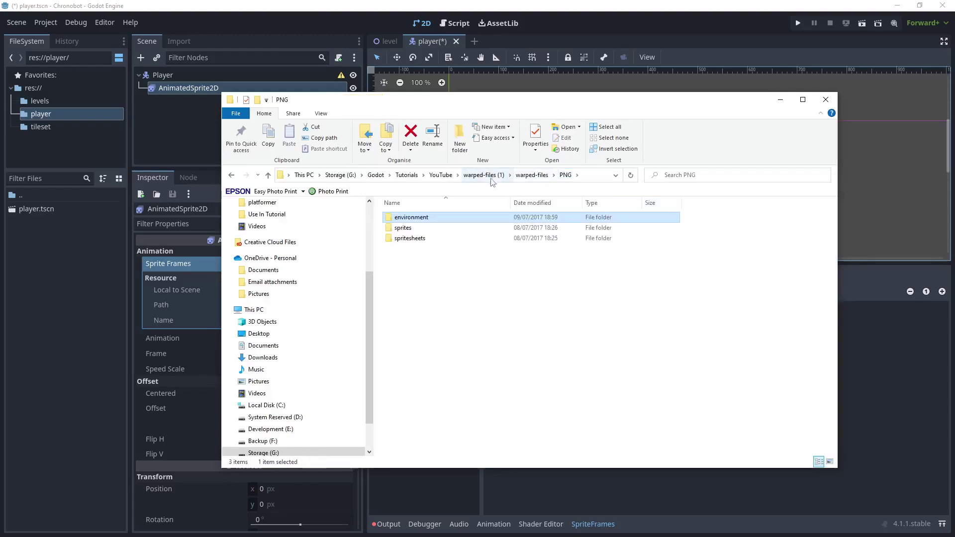
double_click(423, 239)
left_click(411, 237)
double_click(412, 238)
left_click(590, 253)
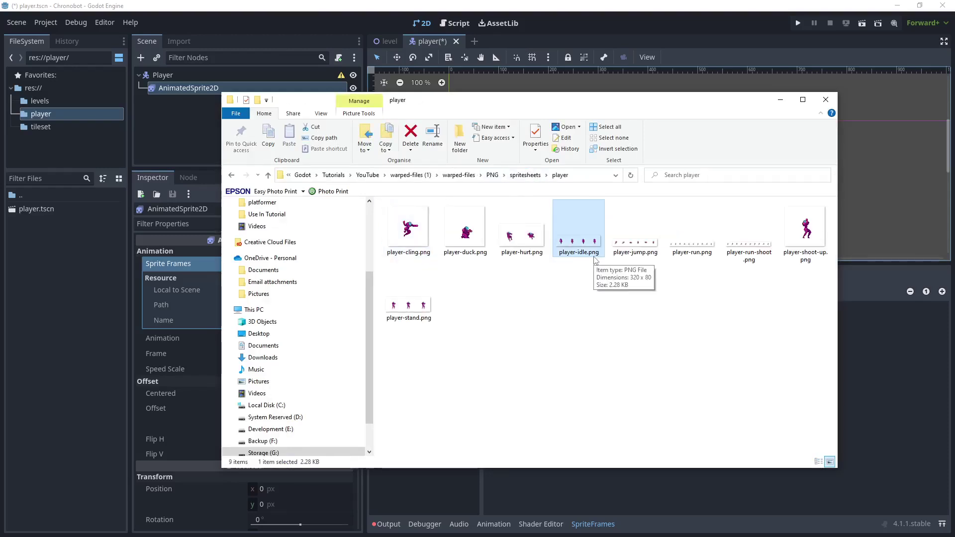
left_click(690, 249, "ctrl")
left_click_drag(690, 249, 64, 266)
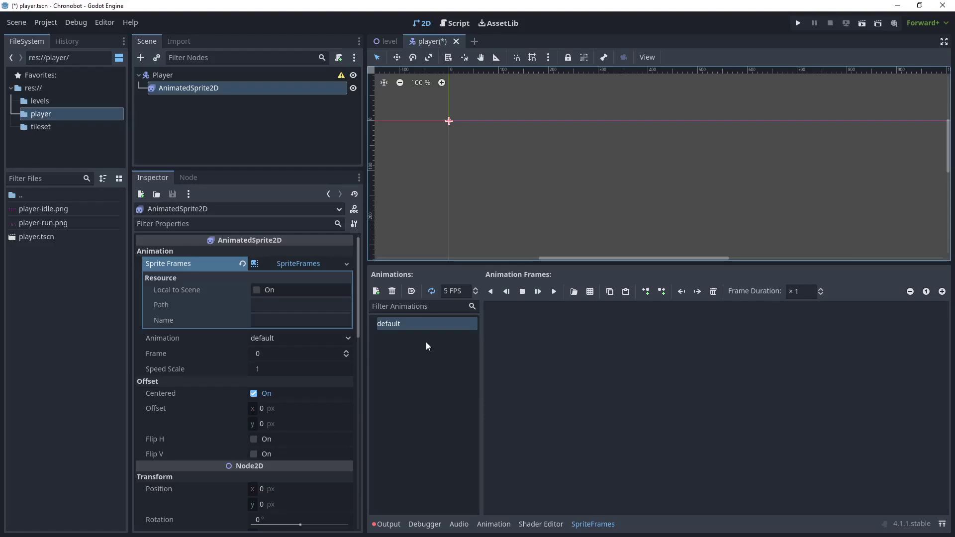
Add a new animation to the SpriteFrames and name it idle.
left_click(377, 291)
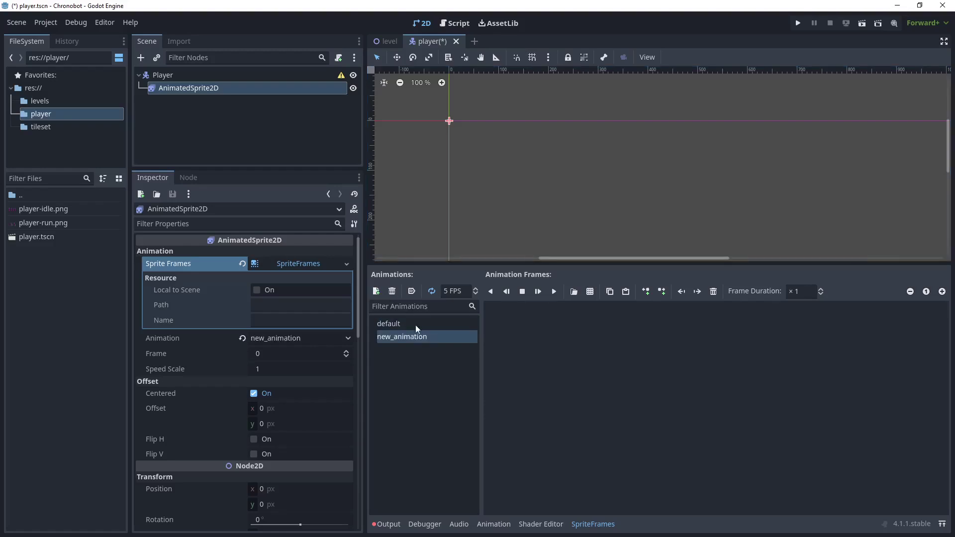
key("F2")
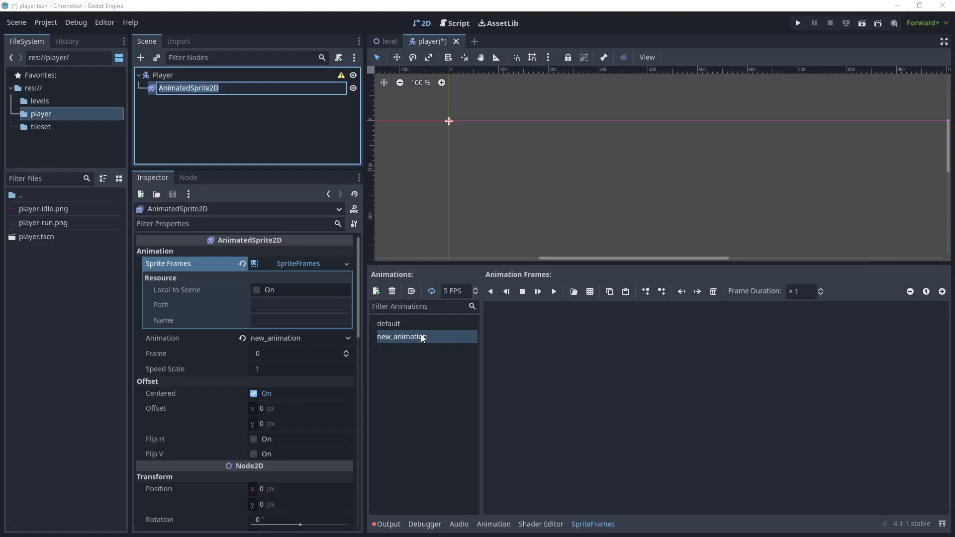
left_click(420, 336)
left_click(417, 339)
left_click(420, 340)
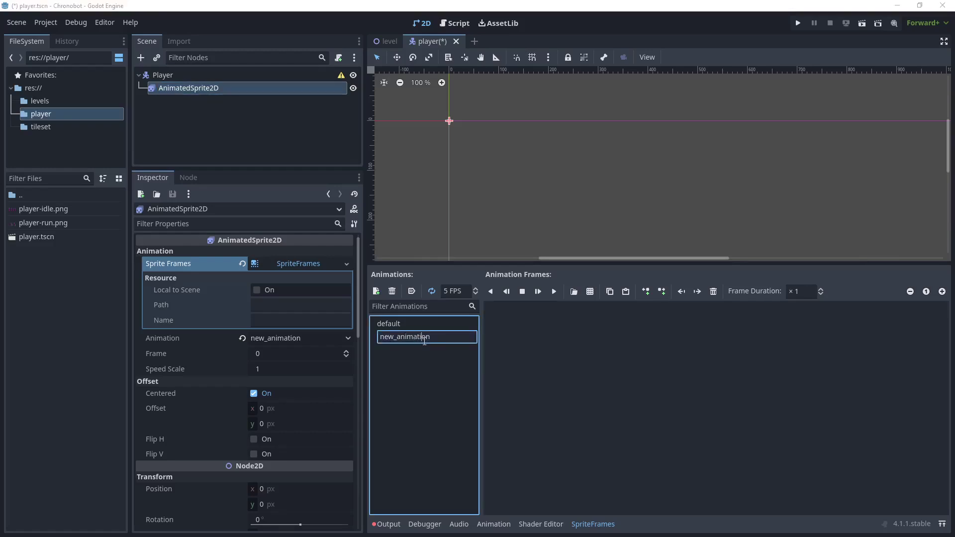
double_click(424, 340)
type("idle")
key("Return")
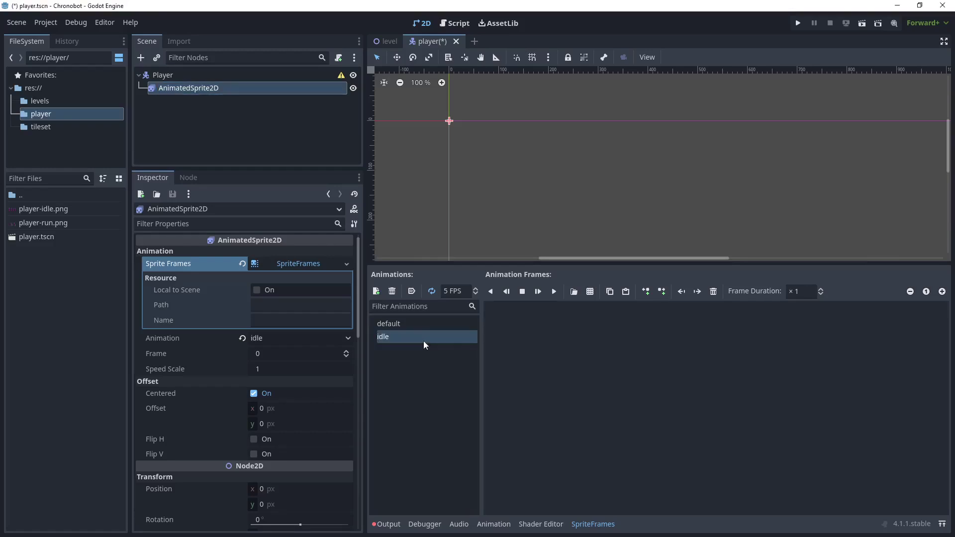
Load player-idle.png as a sprite sheet, slice it to one row, and add all four frames.
left_click(590, 292)
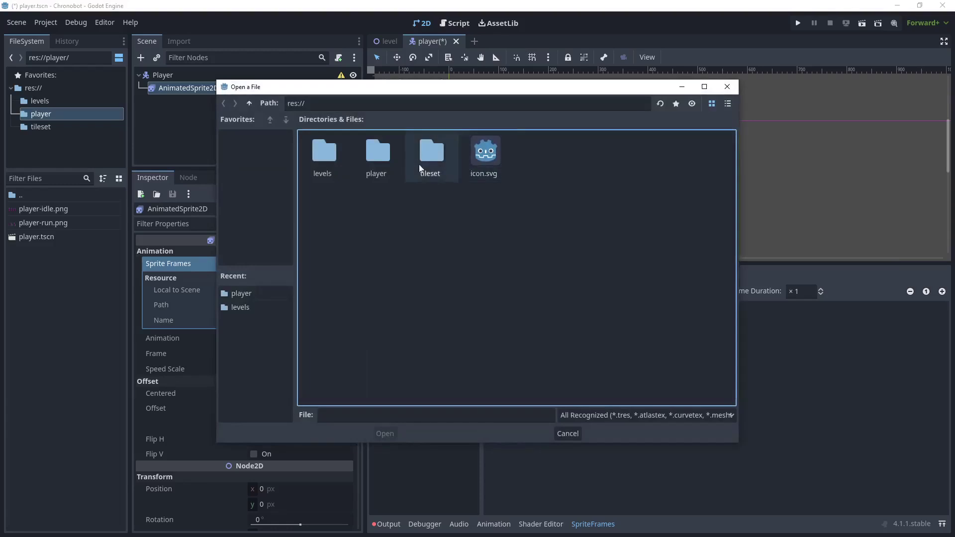
double_click(381, 153)
left_click(324, 164)
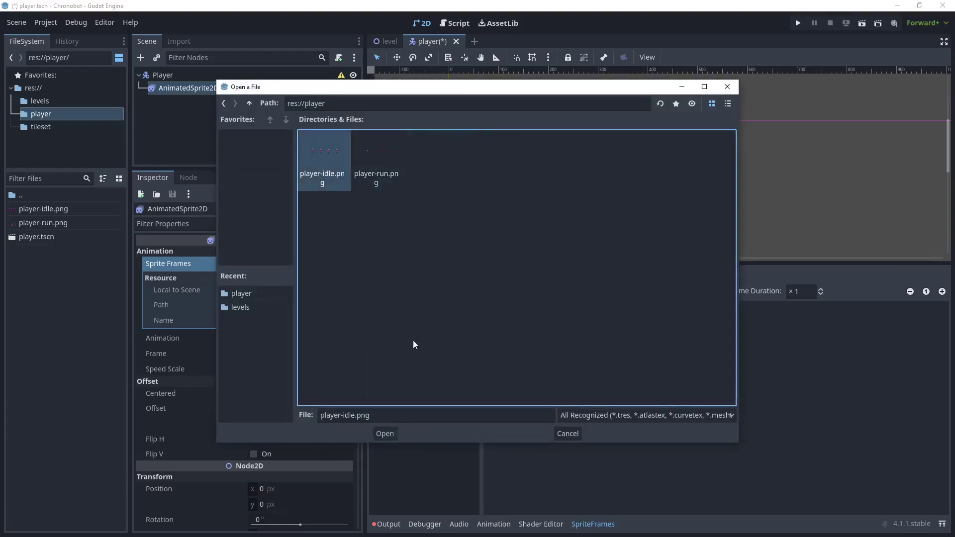
left_click(386, 432)
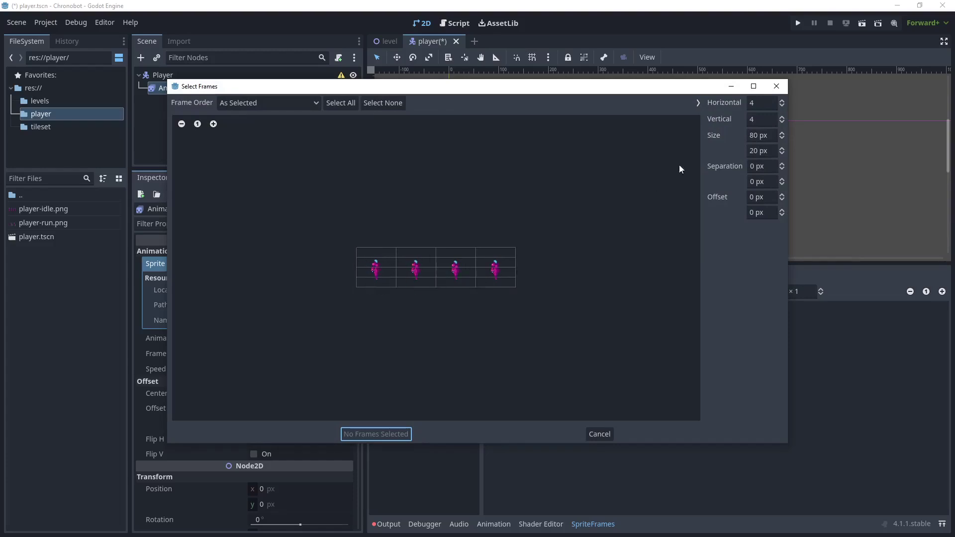
left_click(782, 123)
left_click(783, 123)
left_click(783, 123)
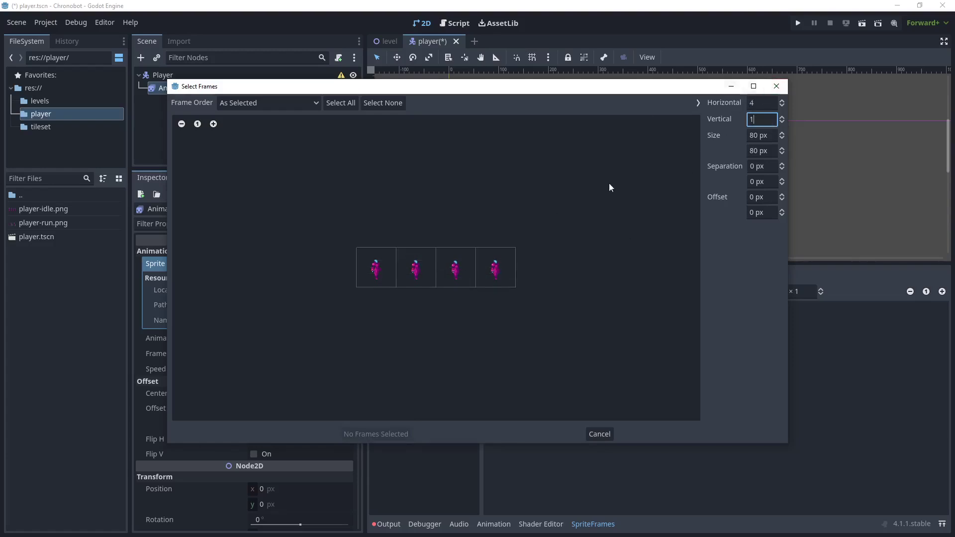
left_click(374, 270)
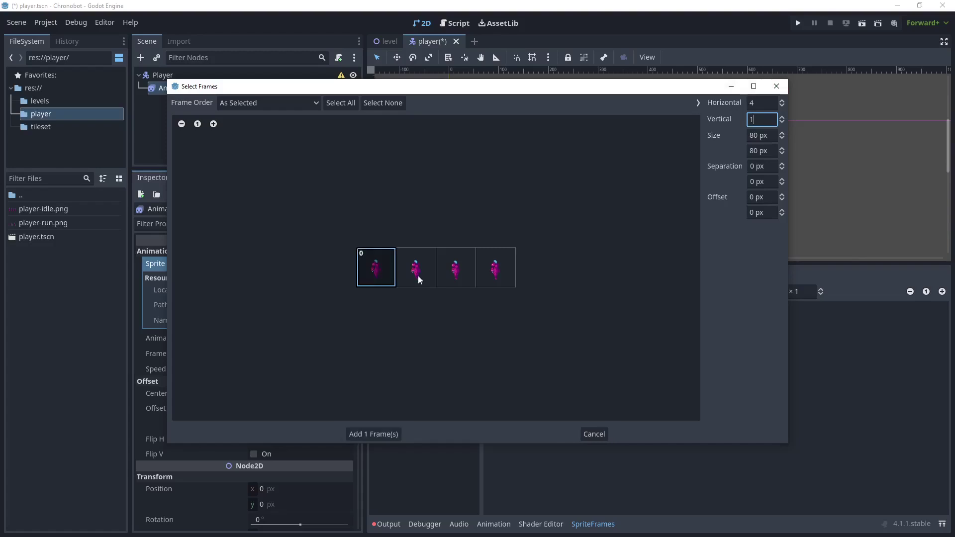
left_click(467, 275)
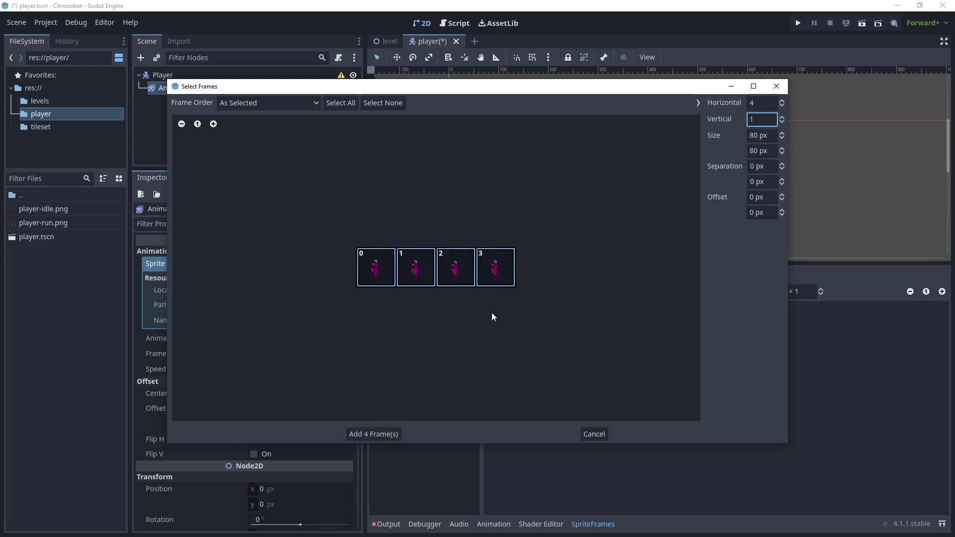
left_click(381, 431)
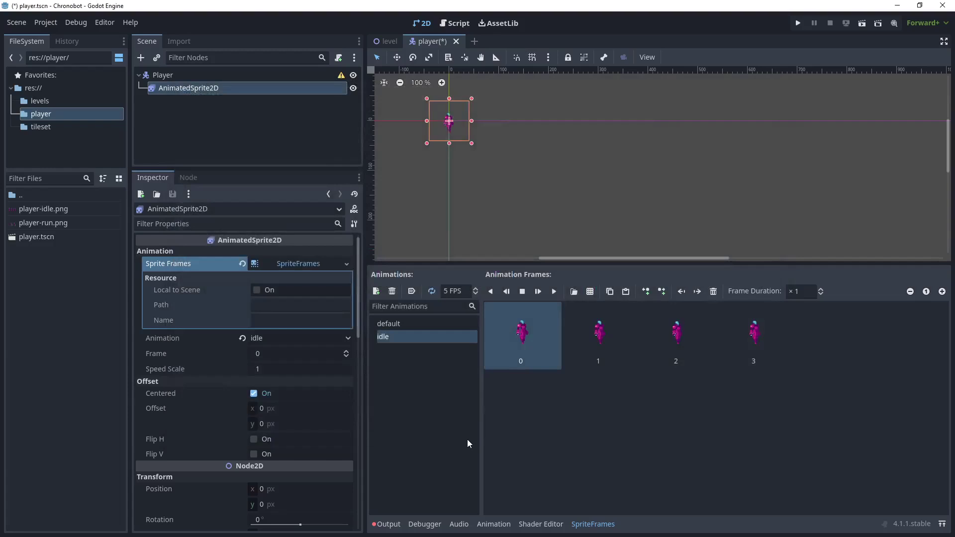
Preview the idle animation and raise its speed from 5 to 10 FPS.
scroll(442, 115, "up", 5)
scroll(437, 125, "up", 4)
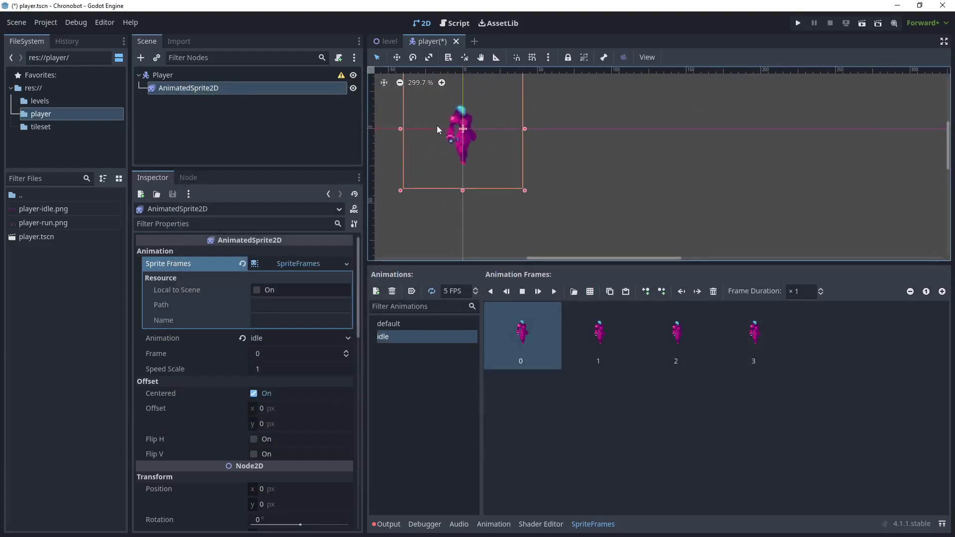
middle_click_drag(467, 213, 539, 232)
left_click(553, 293)
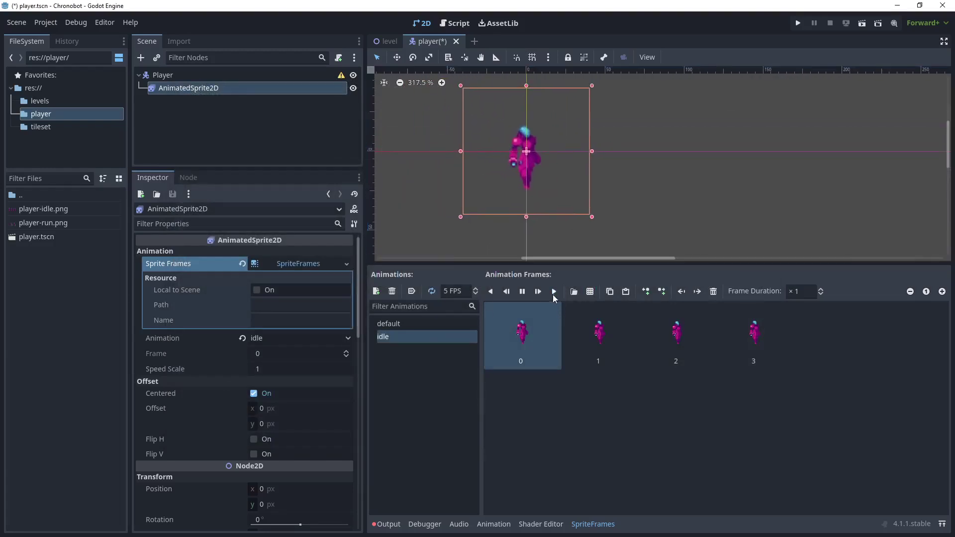
scroll(524, 159, "up", 2)
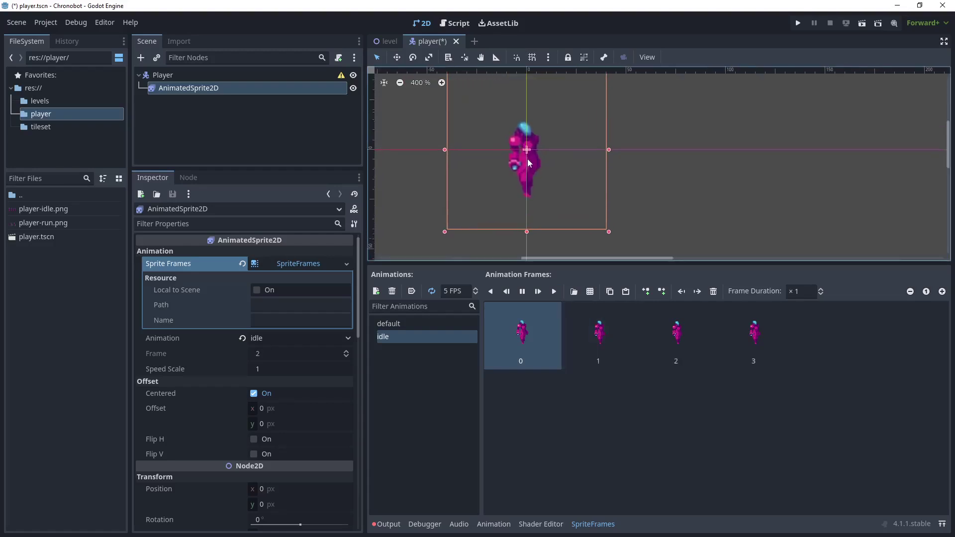
left_click(476, 289)
left_click(476, 290)
left_click(476, 290)
left_click(476, 290)
left_click(476, 290)
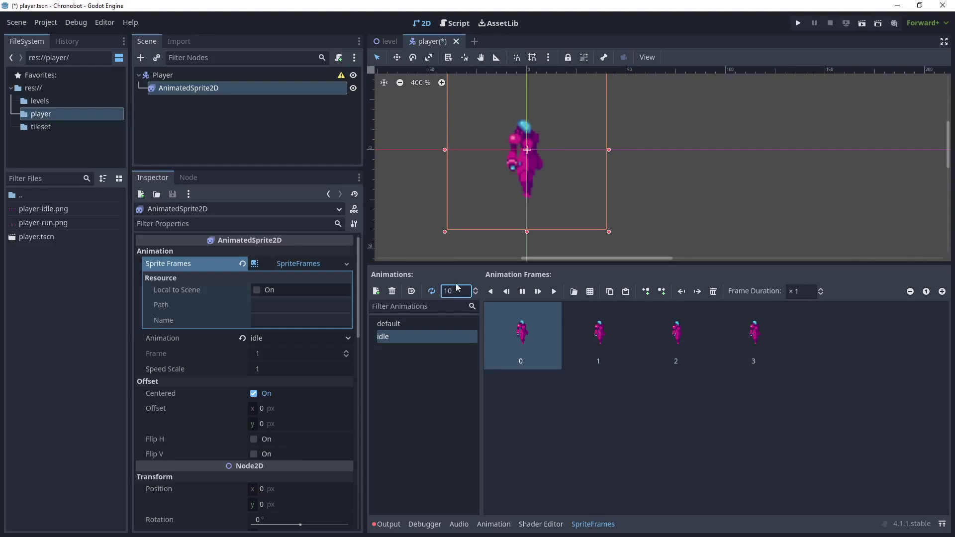
left_click(528, 374)
Enable looping and Autoplay on Load for the idle animation.
left_click(432, 291)
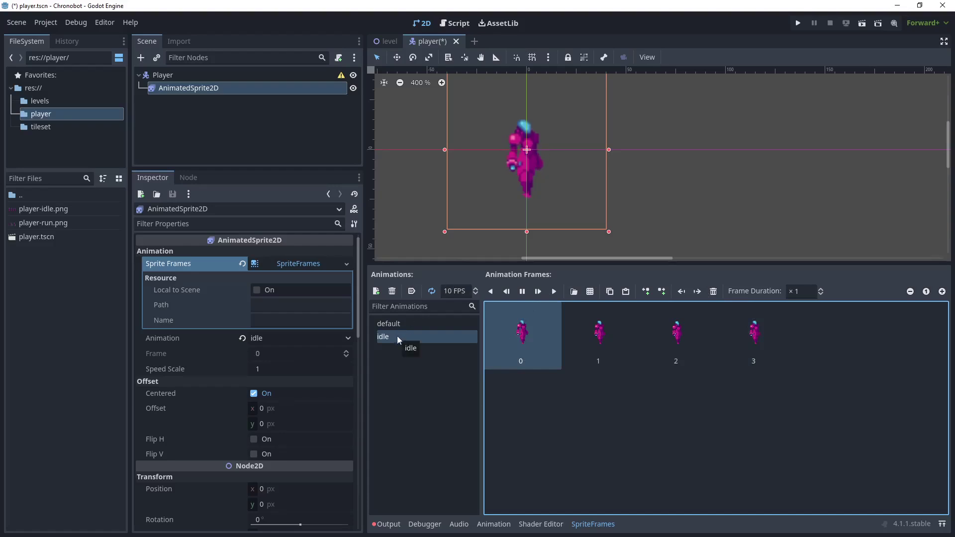
left_click(414, 291)
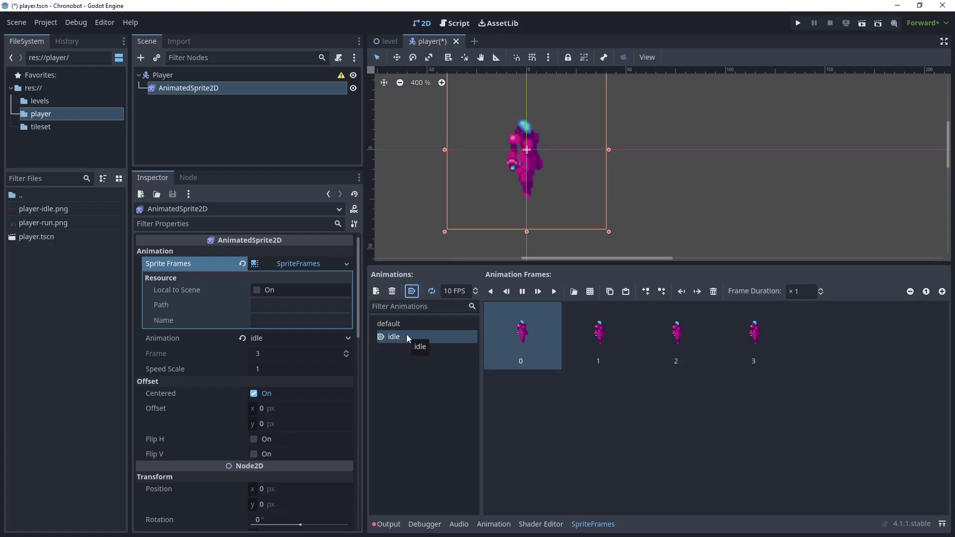
left_click(407, 337)
Add a second animation and name it run.
left_click(377, 292)
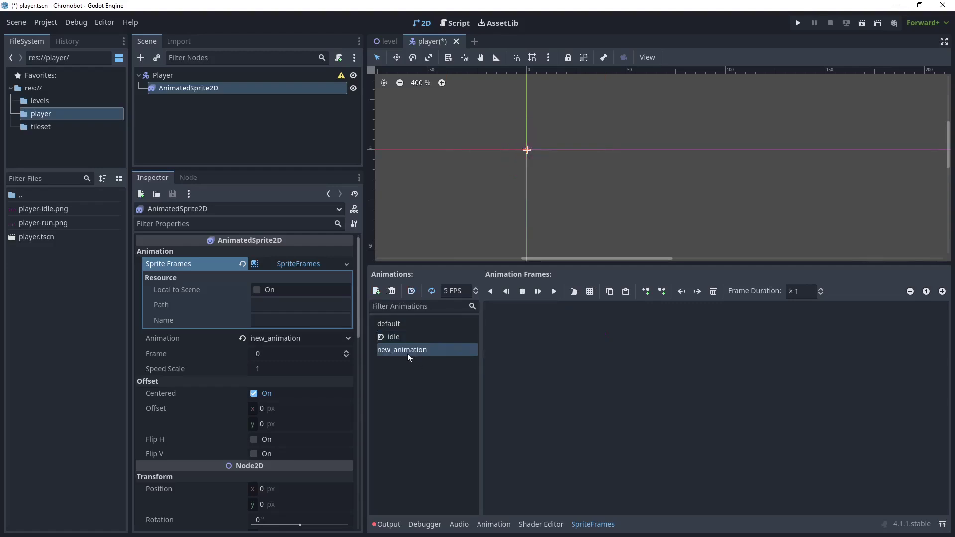
left_click(407, 351)
type("ru")
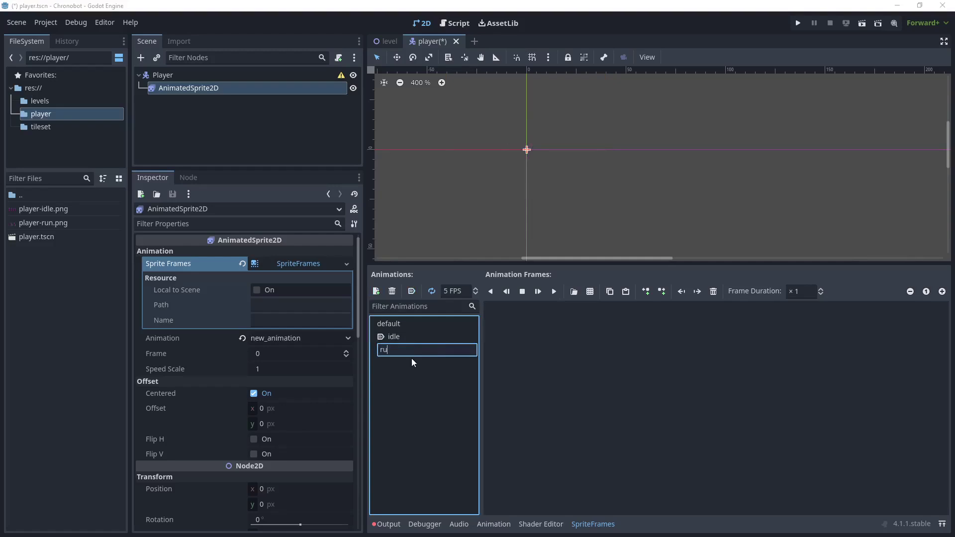
type("n")
key("Return")
Load player-run.png as a sprite sheet, slice it into a 10×1 grid, and add all ten frames.
left_click(589, 292)
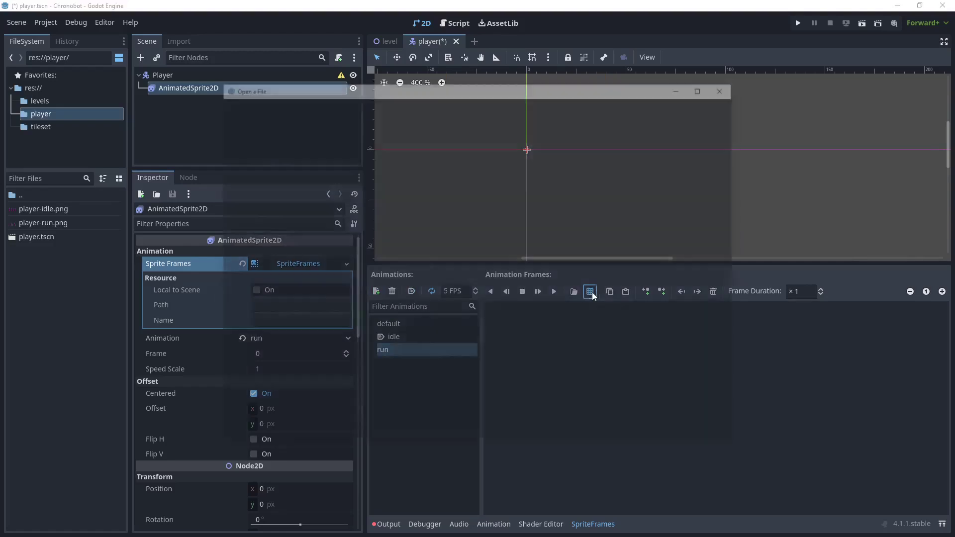
left_click(376, 169)
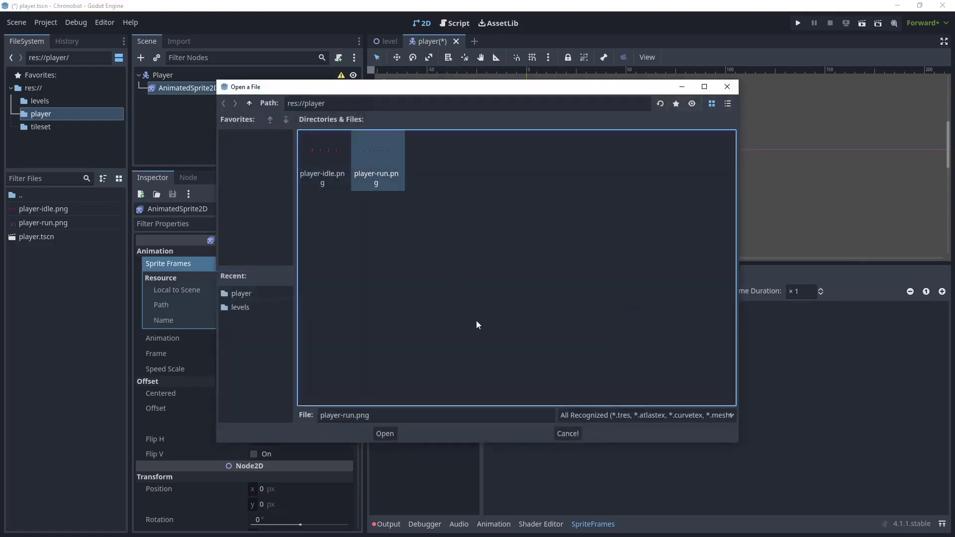
left_click(388, 434)
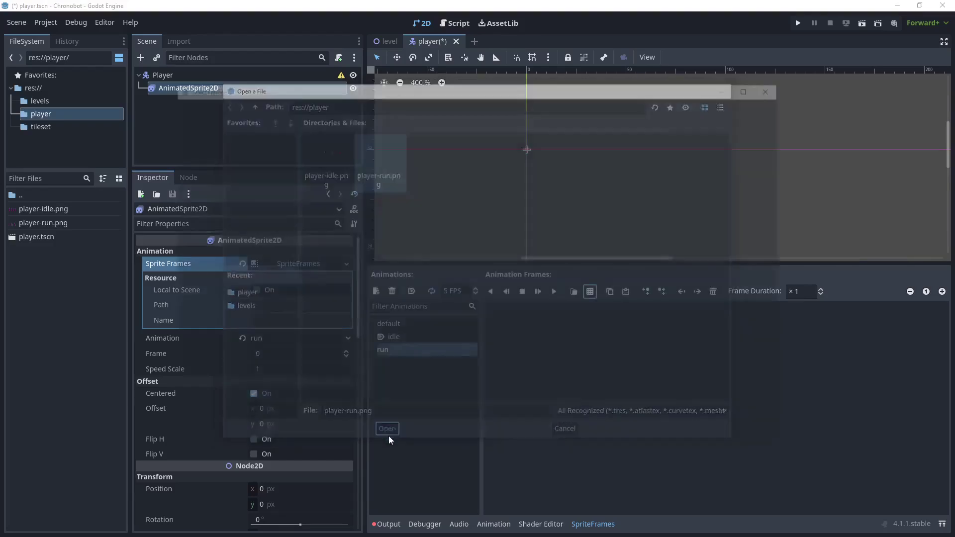
left_click(782, 124)
left_click(782, 123)
left_click(782, 123)
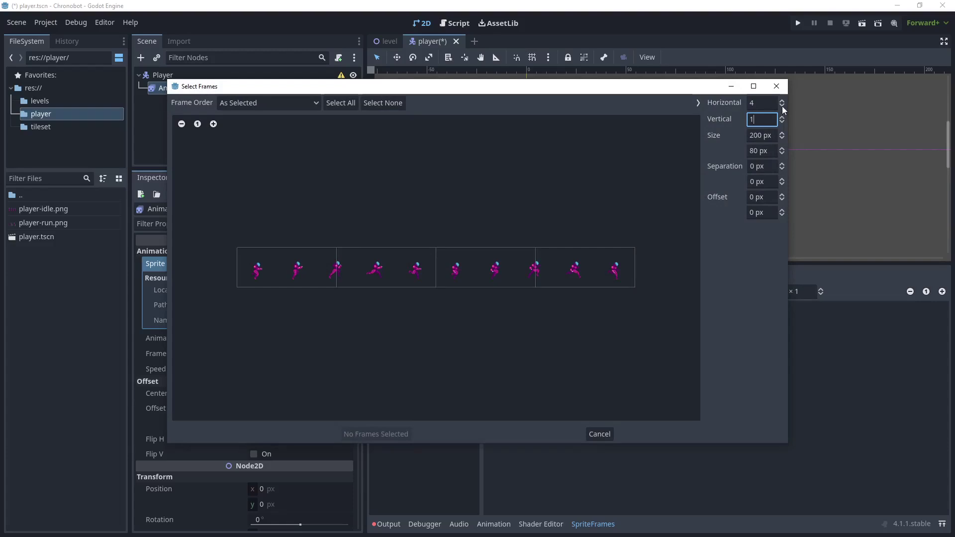
left_click(782, 101)
left_click(782, 101)
left_click(782, 101)
left_click(782, 102)
left_click(782, 102)
left_click(783, 102)
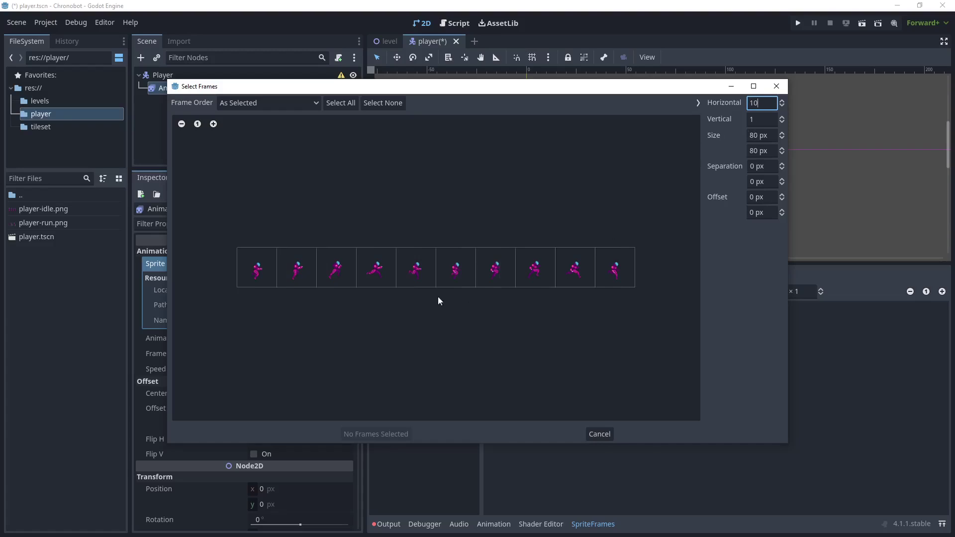
mouse_move(273, 269)
left_mouse_down()
mouse_move(568, 271)
mouse_move(591, 308)
left_mouse_up()
left_click(374, 434)
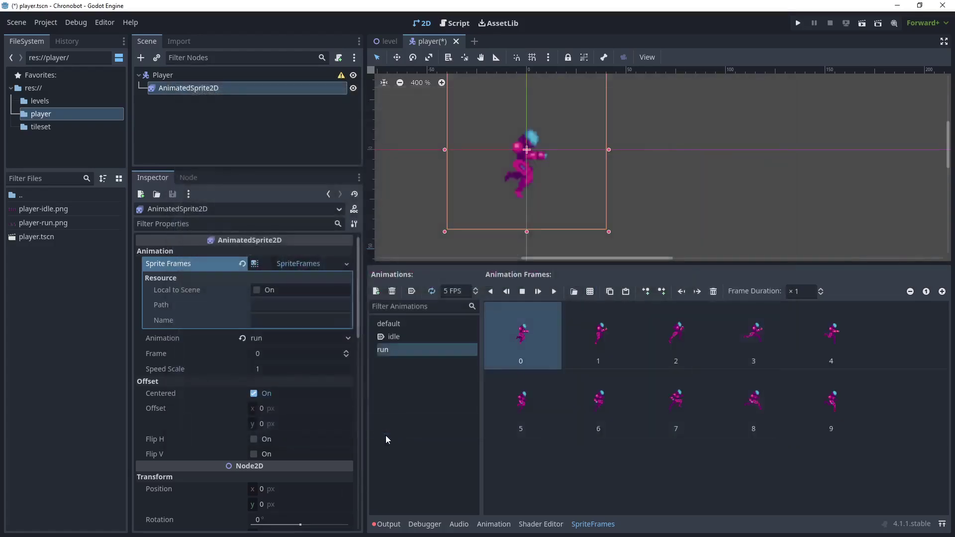
Preview the run animation and set its speed to 12 FPS.
left_click(554, 292)
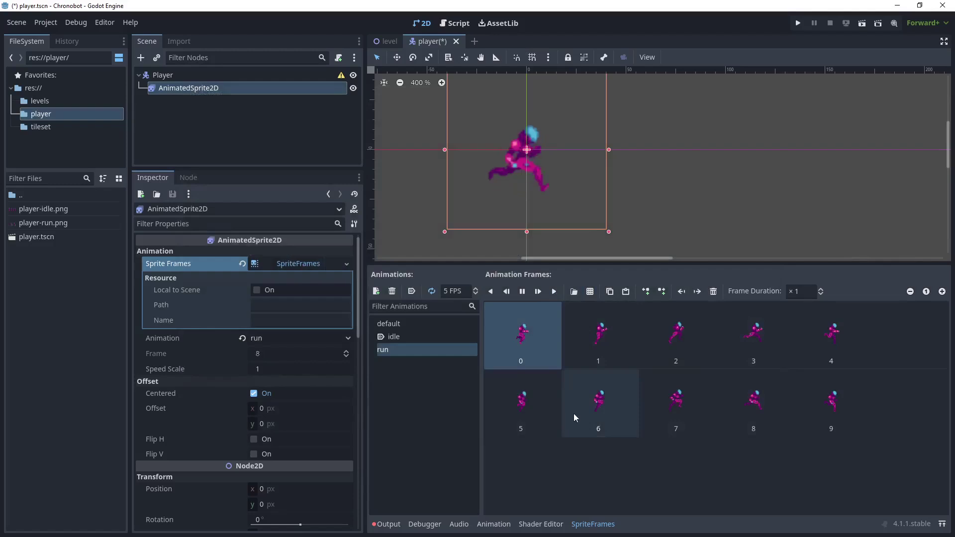
left_click(476, 291)
left_click(475, 291)
left_click(476, 291)
left_click(476, 291)
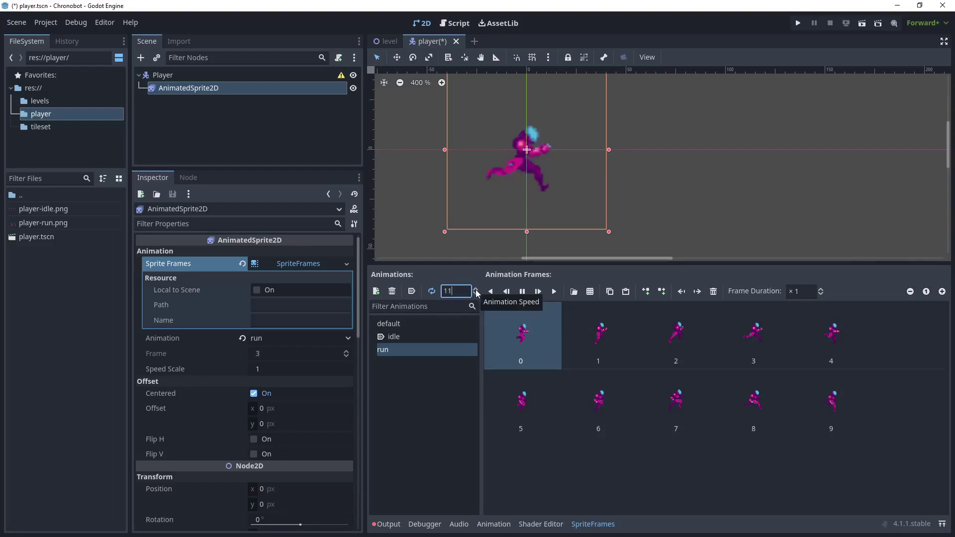
left_click(476, 290)
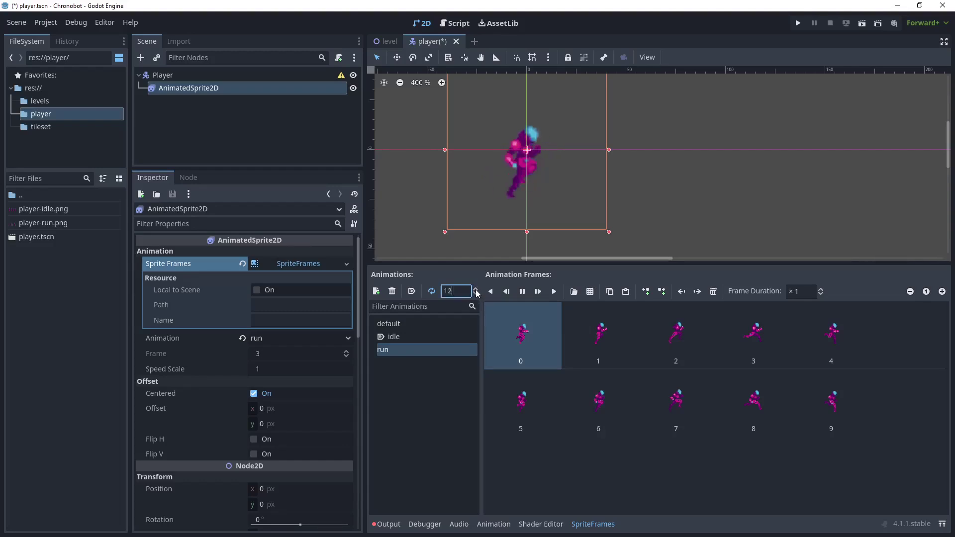
left_click(470, 429)
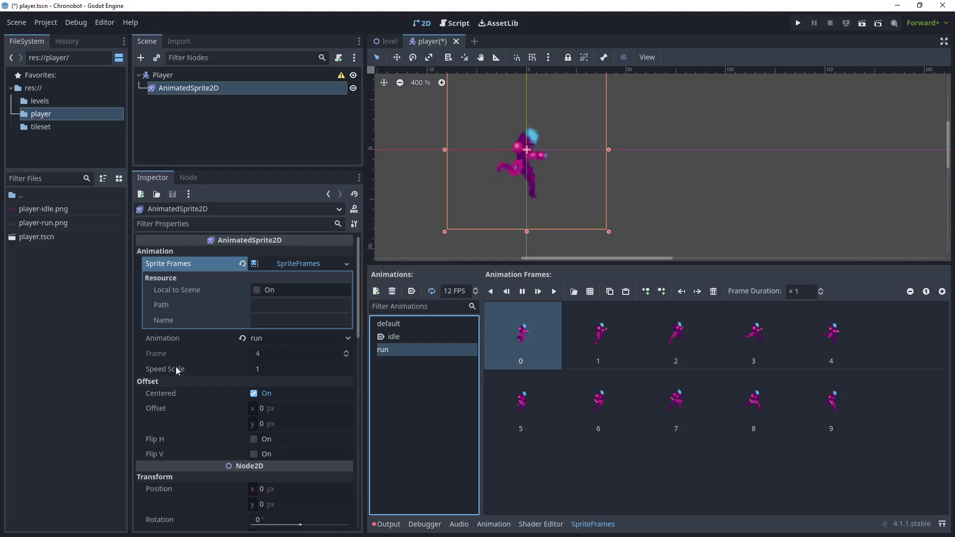
left_click(539, 340)
left_click(400, 337)
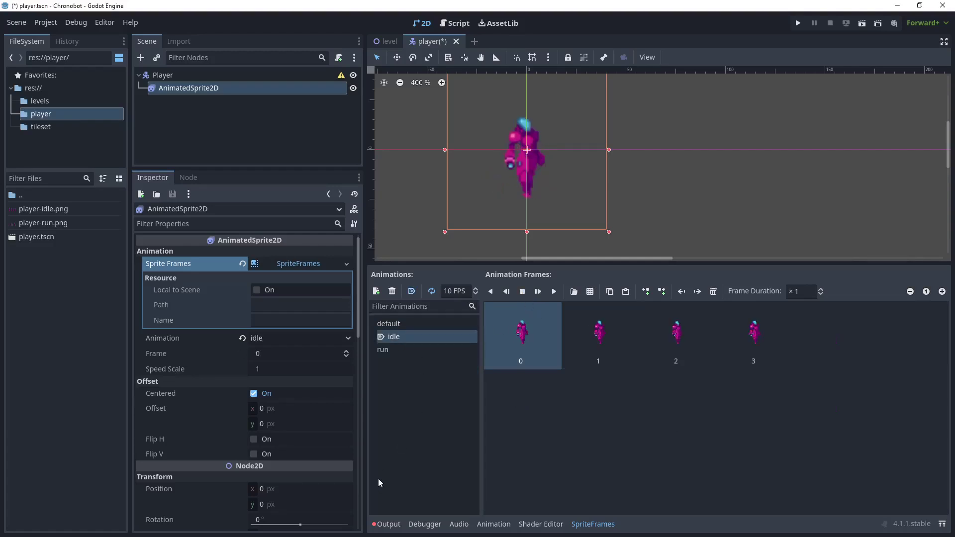
Select the Player node to show its CharacterBody2D properties and zoom in on the sprite.
left_click(172, 76)
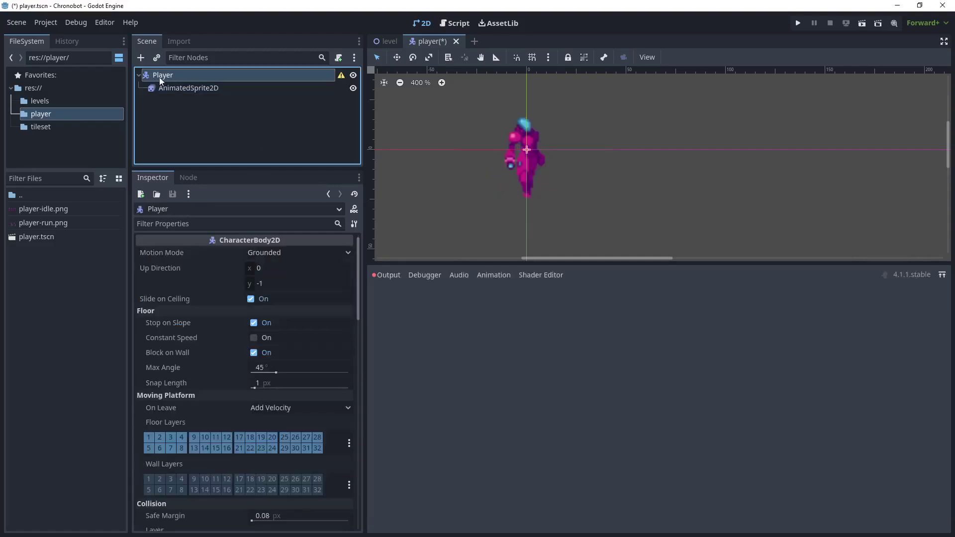
scroll(526, 164, "up", 1)
scroll(526, 164, "up", 7)
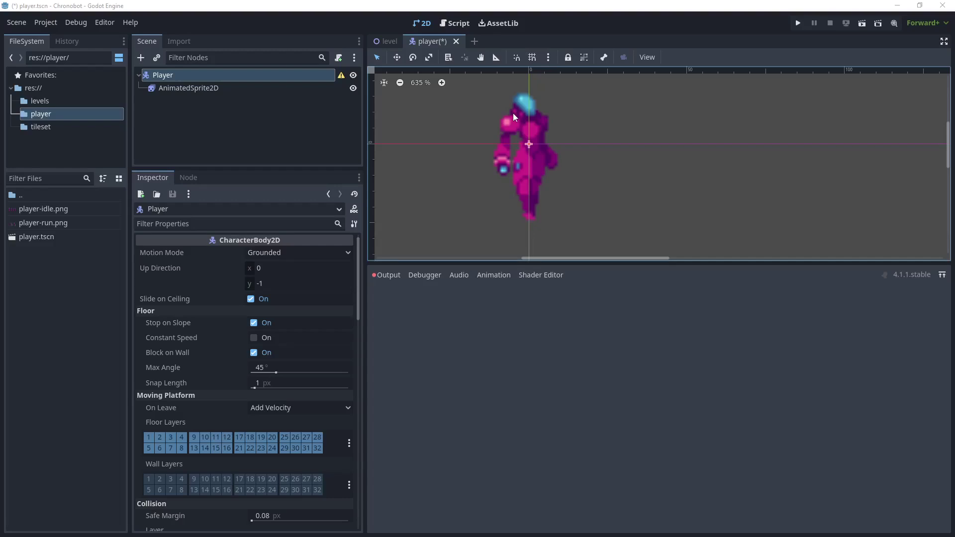
left_click(48, 22)
Set Rendering > Textures Default Texture Filter to Nearest in Project Settings, then close them.
left_click(54, 35)
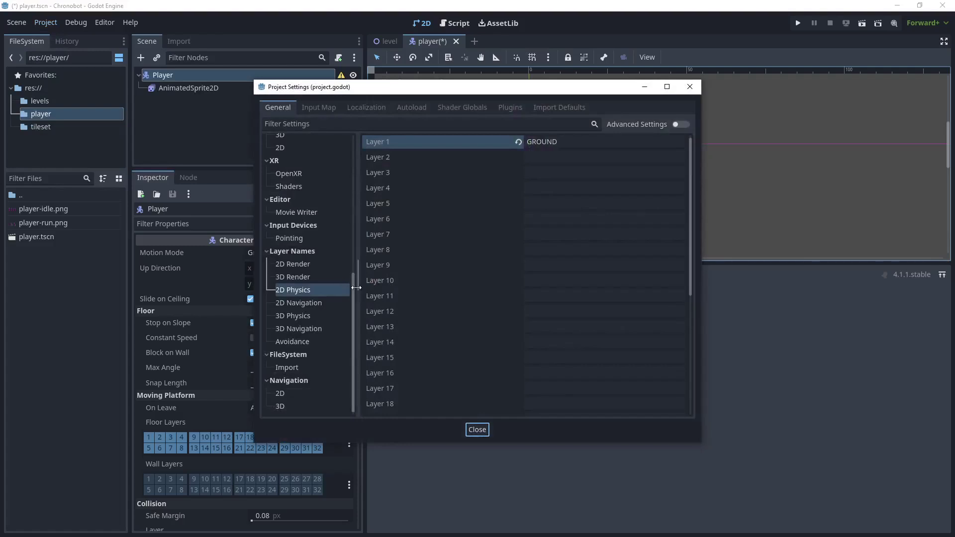
left_click_drag(354, 292, 357, 149)
scroll(289, 284, "down", 3)
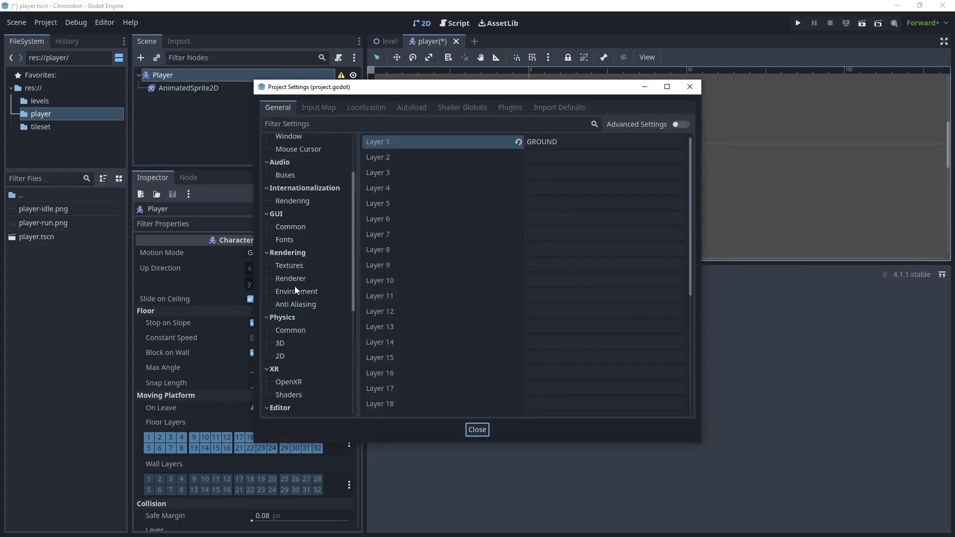
left_click(298, 268)
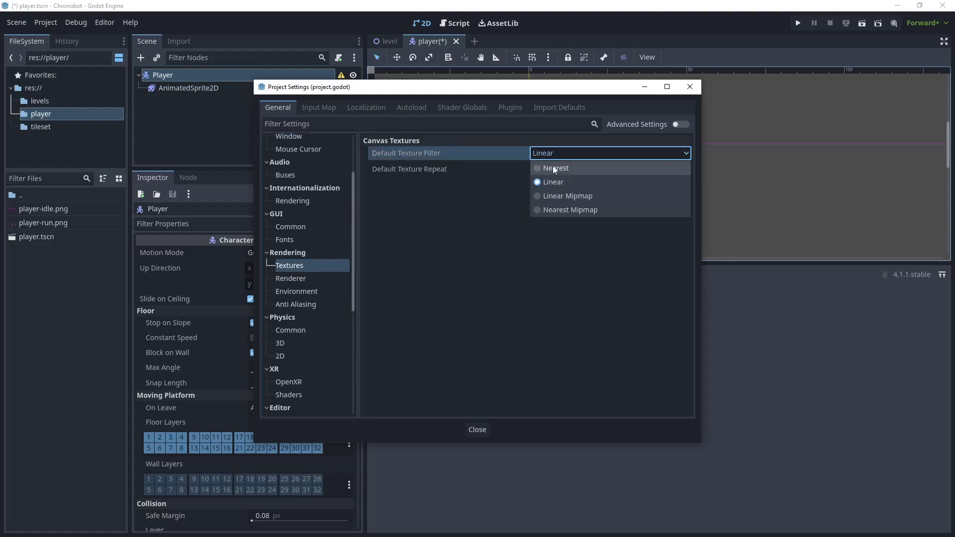
left_click(549, 168)
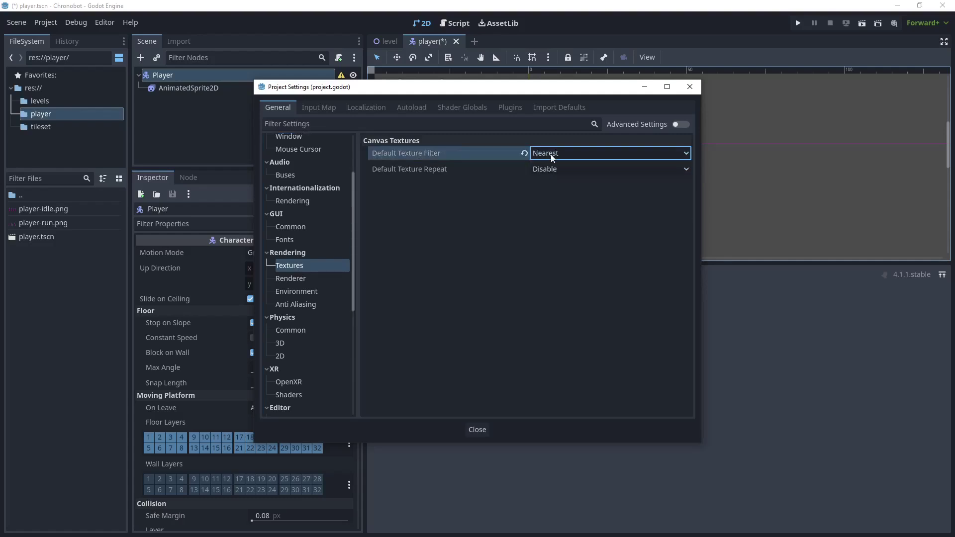
left_click(477, 429)
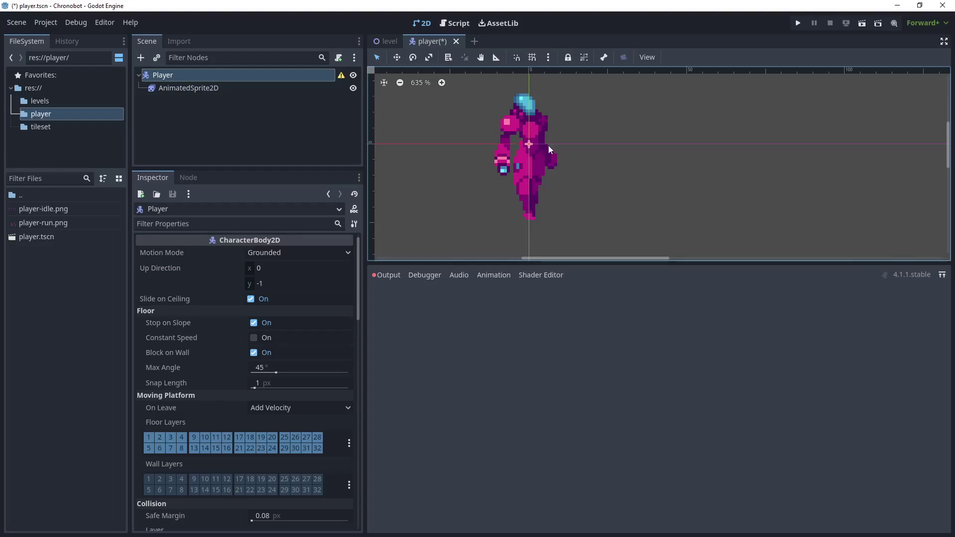
scroll(524, 135, "down", 3)
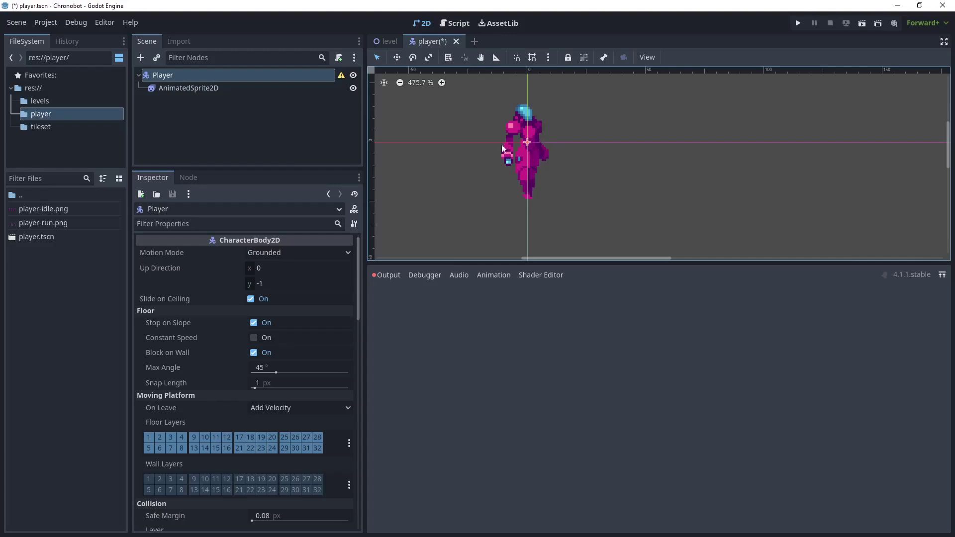
left_click(211, 88)
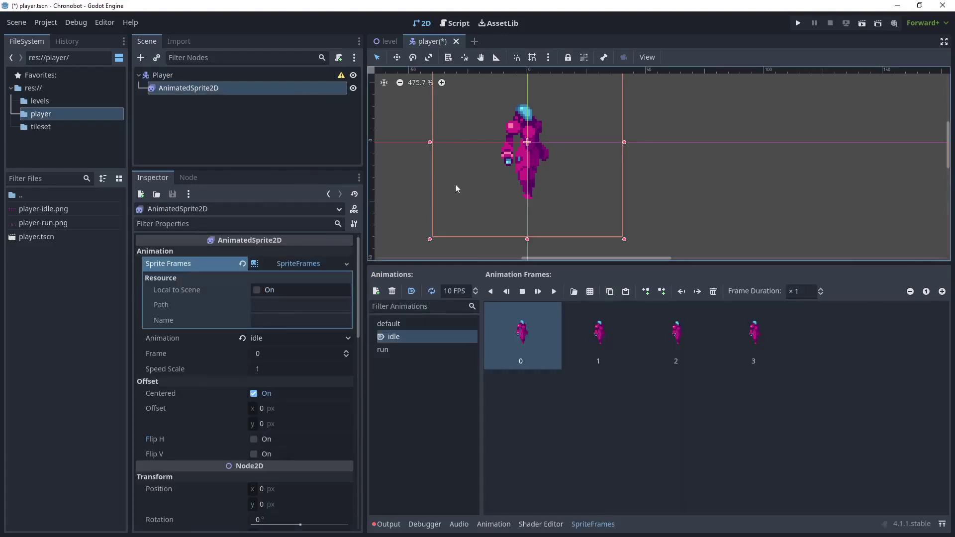
left_click(158, 75)
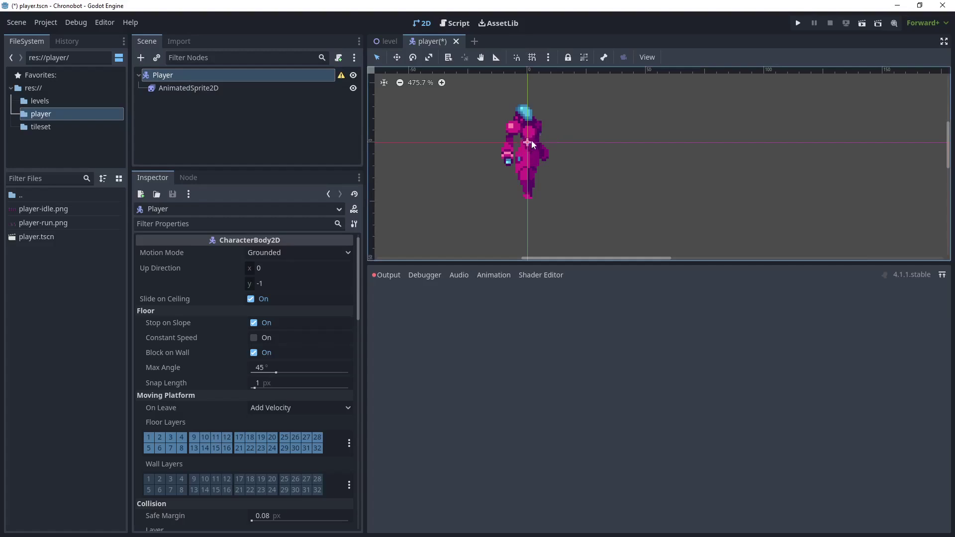
scroll(528, 148, "up", 6)
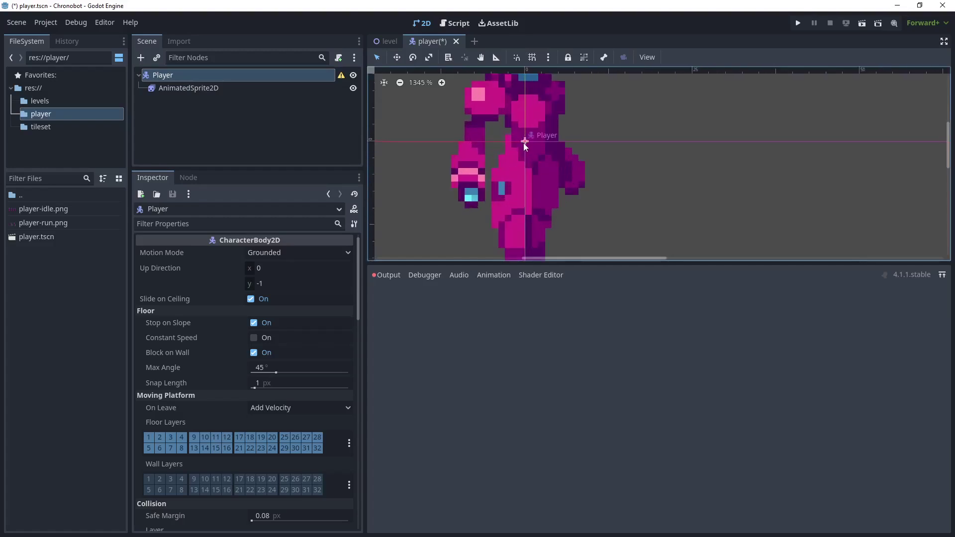
scroll(531, 143, "down", 5)
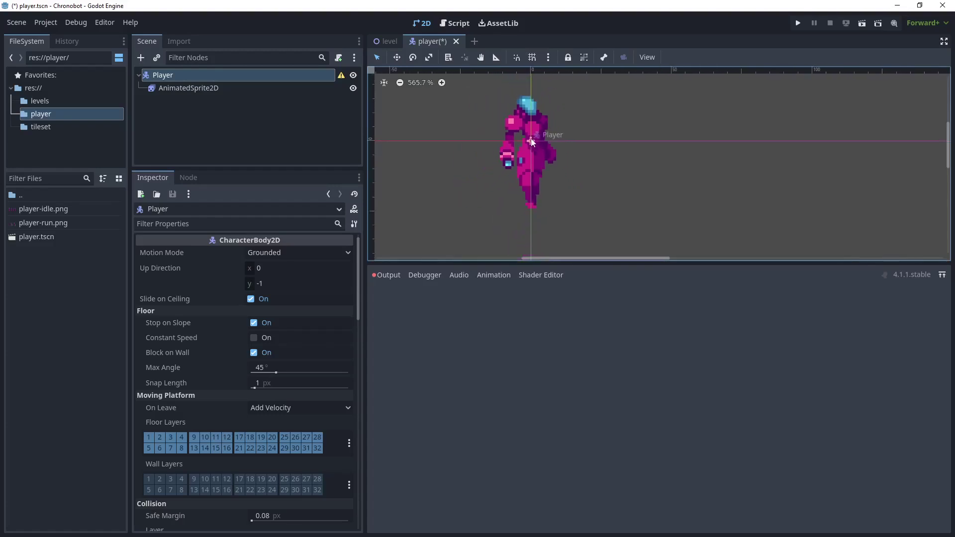
left_click(211, 88)
Move the AnimatedSprite2D up to position y -24 so its feet sit on the Player origin.
scroll(276, 372, "down", 10)
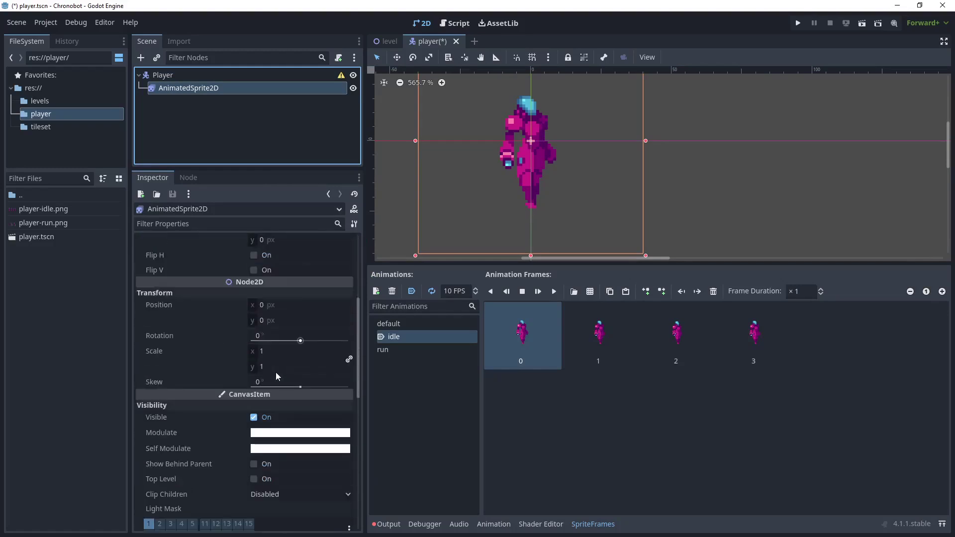
scroll(275, 371, "down", 2)
scroll(273, 367, "up", 8)
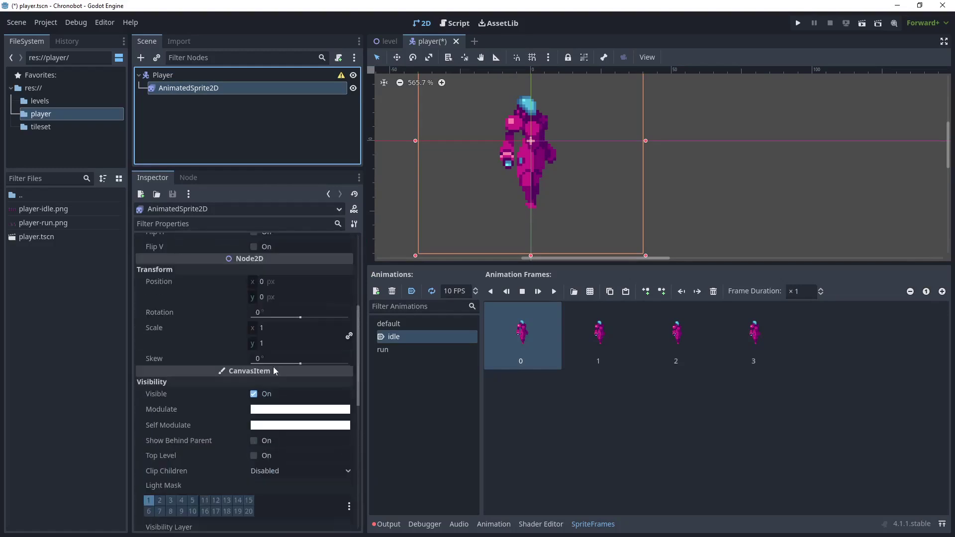
left_click_drag(279, 370, 293, 359)
scroll(514, 141, "up", 3)
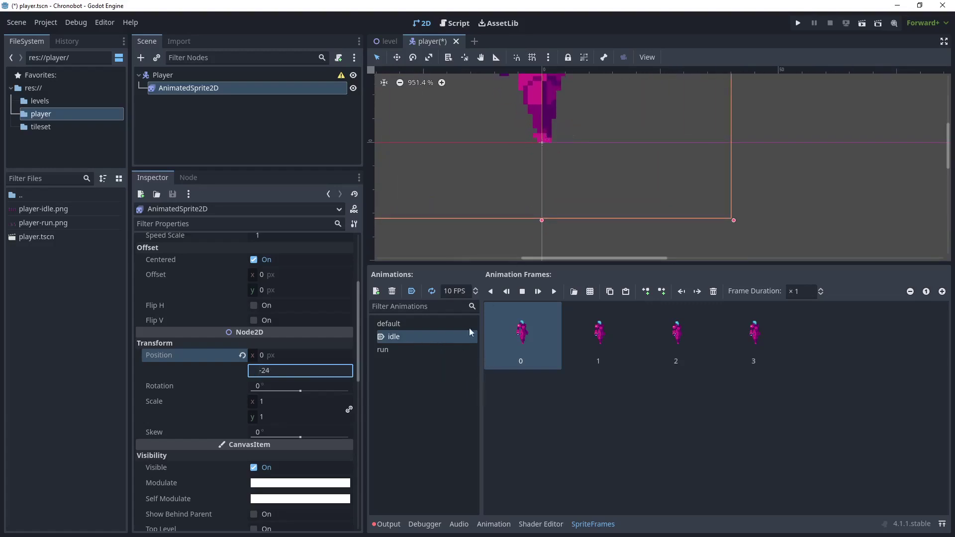
Preview the idle and run animations to check the raised sprite's alignment.
left_click(554, 293)
scroll(596, 87, "down", 2)
middle_click_drag(585, 99, 575, 167)
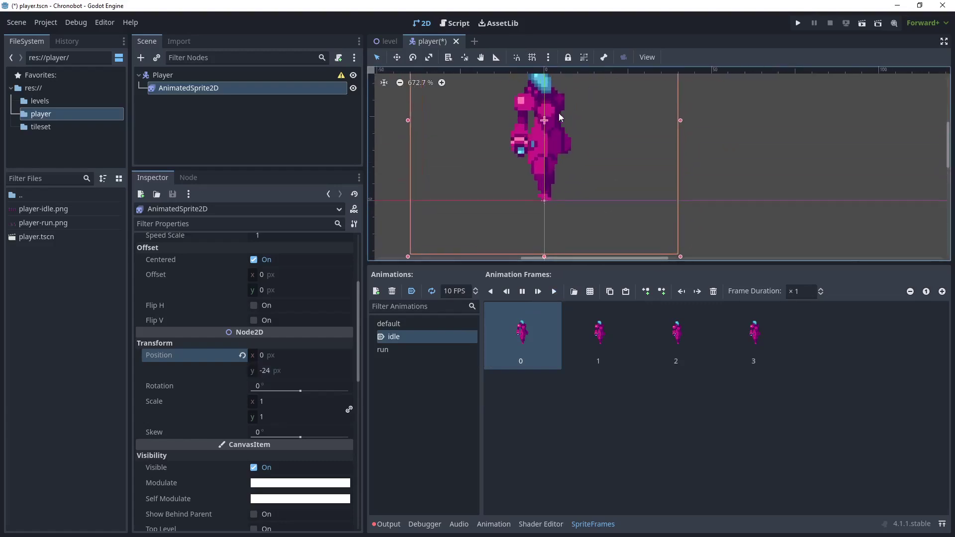
left_click(395, 350)
scroll(548, 202, "up", 6)
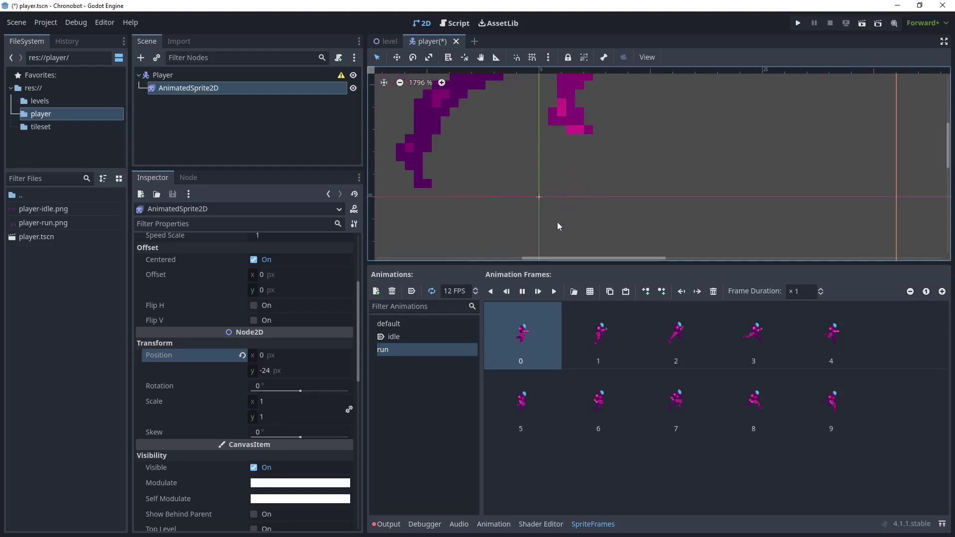
left_click(522, 292)
scroll(557, 153, "down", 8)
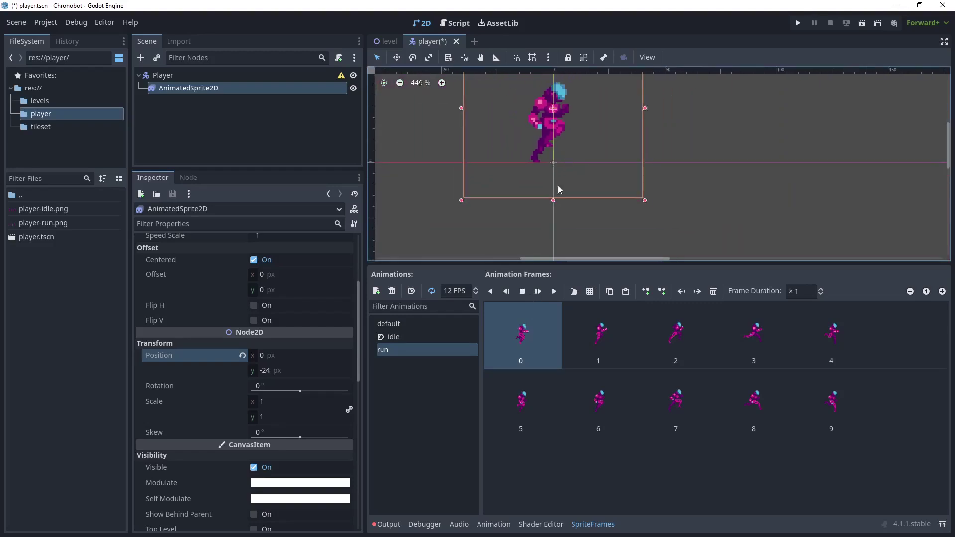
left_click(393, 336)
scroll(587, 121, "down", 2)
middle_click_drag(586, 120, 571, 162)
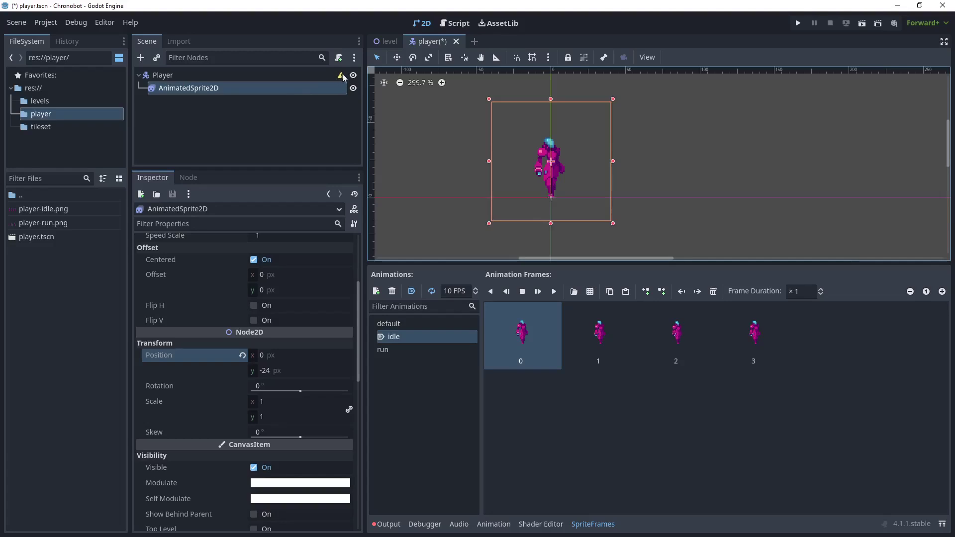
Add a CollisionShape2D child under Player, found by searching 'coll'.
left_click(174, 76)
right_click(213, 76)
left_click(237, 83)
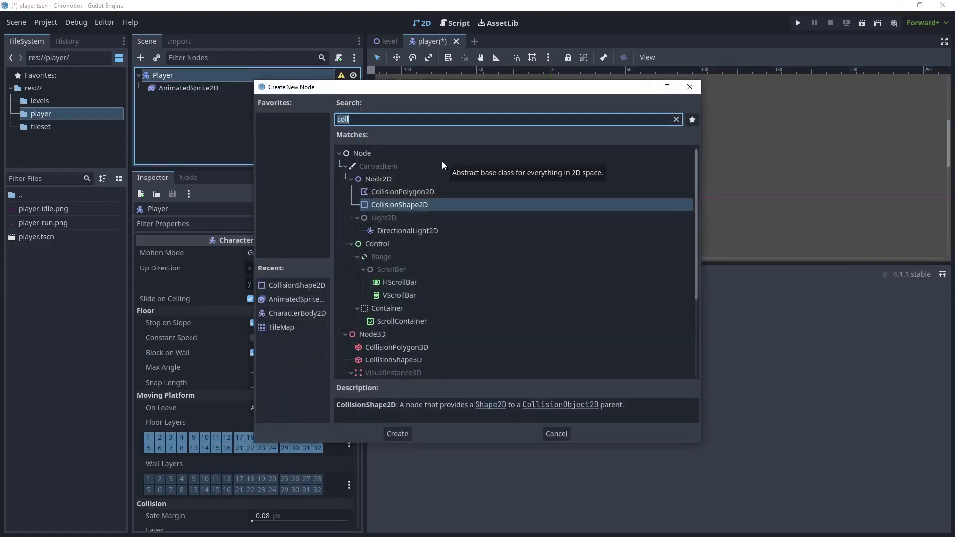
type("coll")
left_click(398, 434)
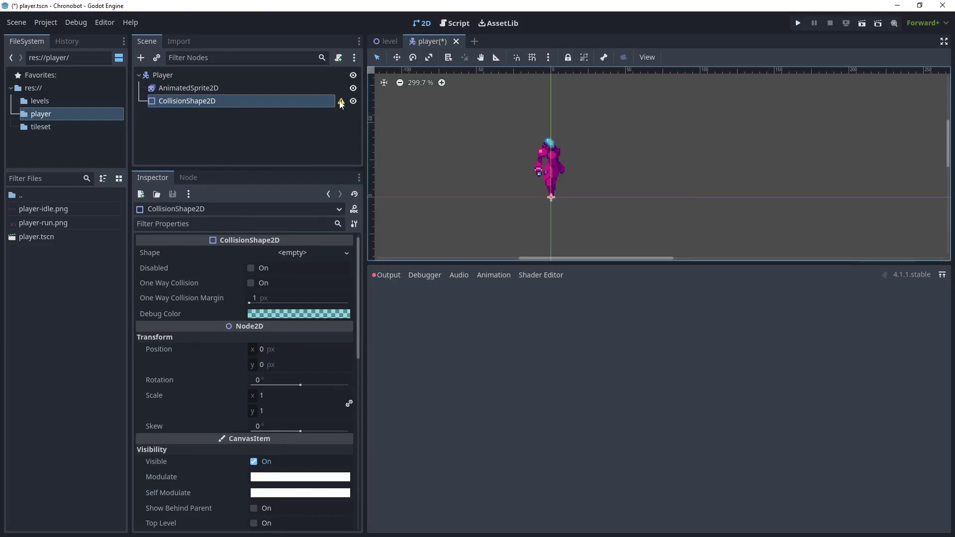
mouse_move(341, 103)
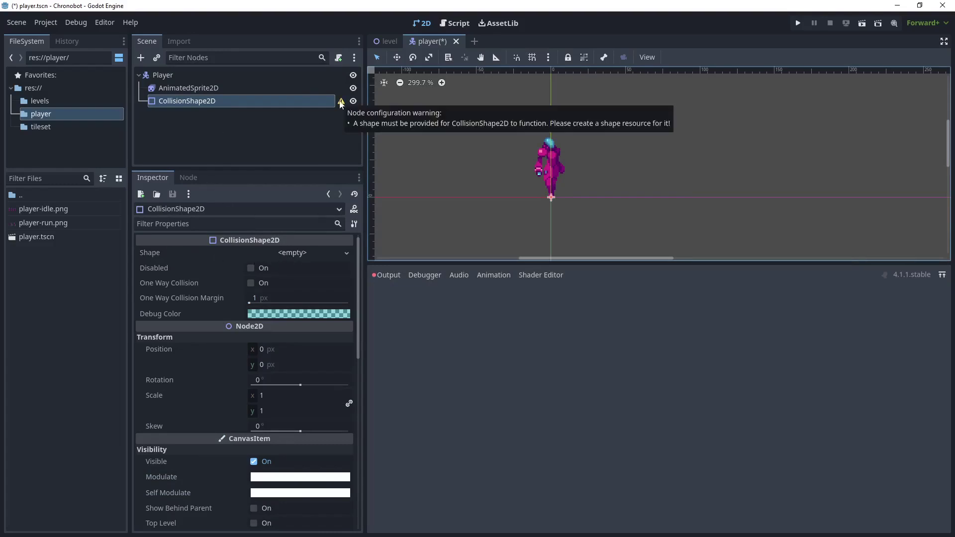
Assign a new CapsuleShape2D and stretch it taller to cover the character's body.
left_click(293, 252)
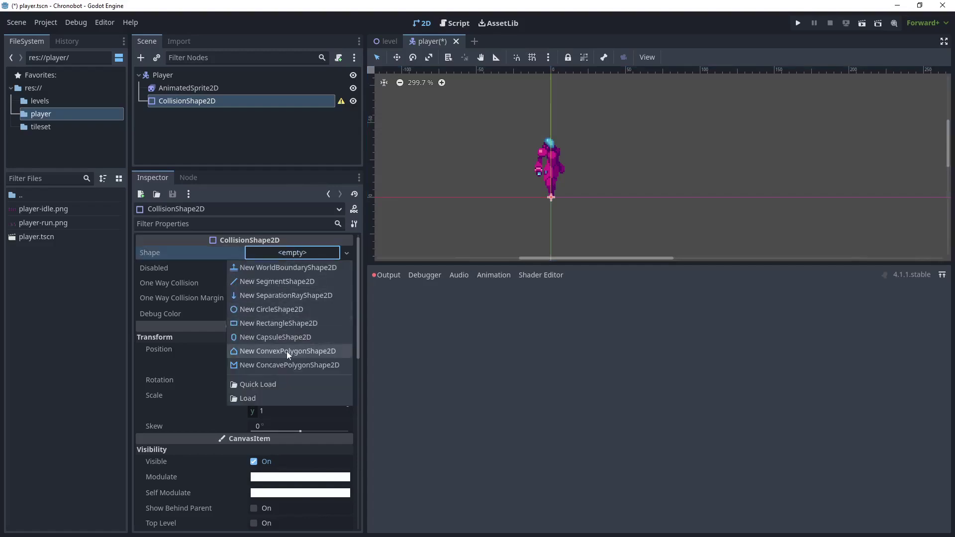
left_click(298, 337)
scroll(515, 182, "up", 4)
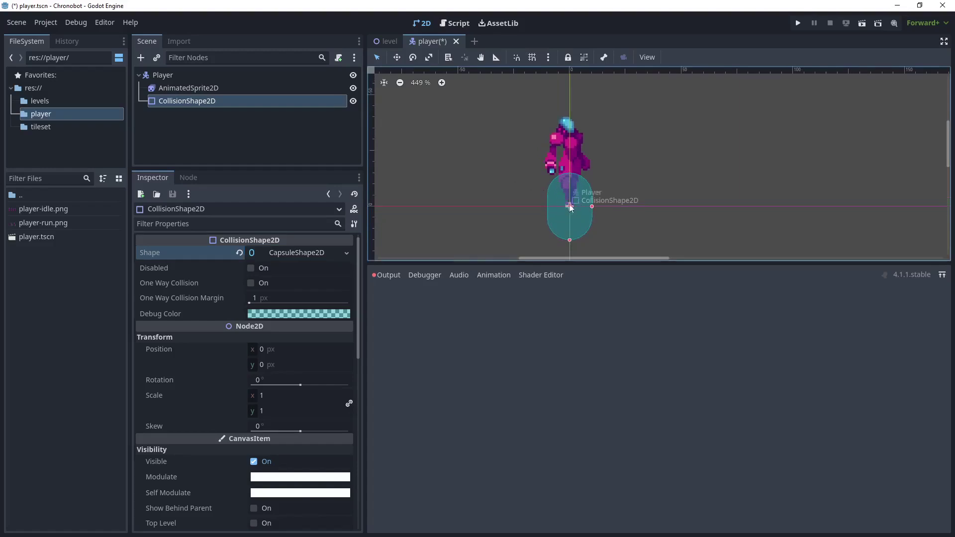
left_click(275, 362)
key("Down")
key("Down")
key("Down")
key("Down")
key("Down")
key("Down")
key("Down")
key("Down")
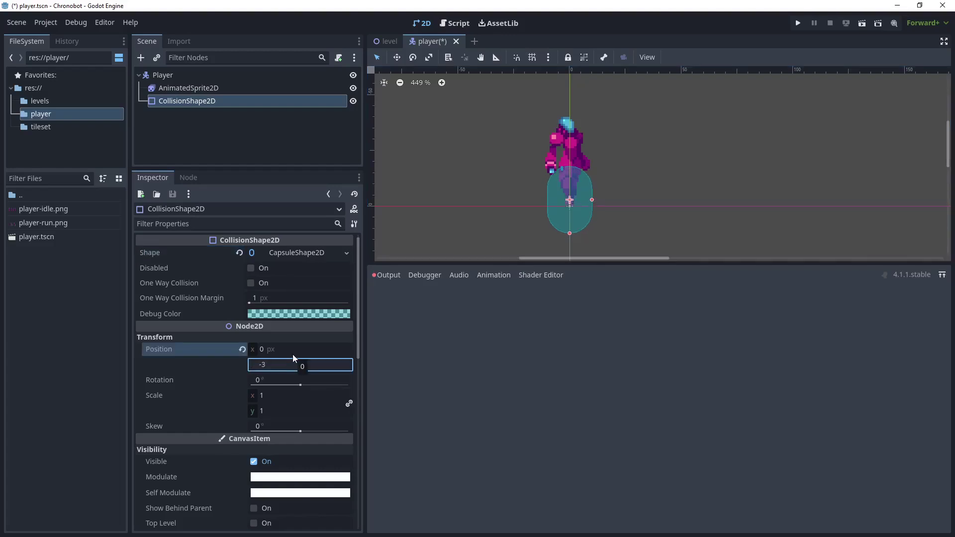
key("Down")
key("Down")
key("Down")
key("Down")
key("Down")
key("Down")
key("Down")
key("Down")
key("Down")
key("Down")
key("Down")
key("Down")
key("Down")
key("Down")
key("Down")
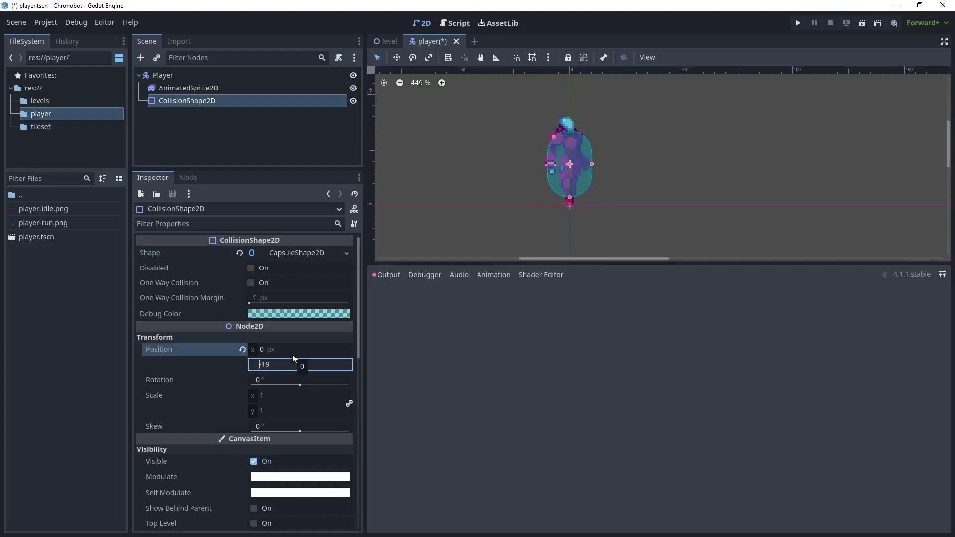
mouse_move(569, 188)
left_mouse_down()
mouse_move(569, 207)
mouse_move(573, 181)
left_mouse_up()
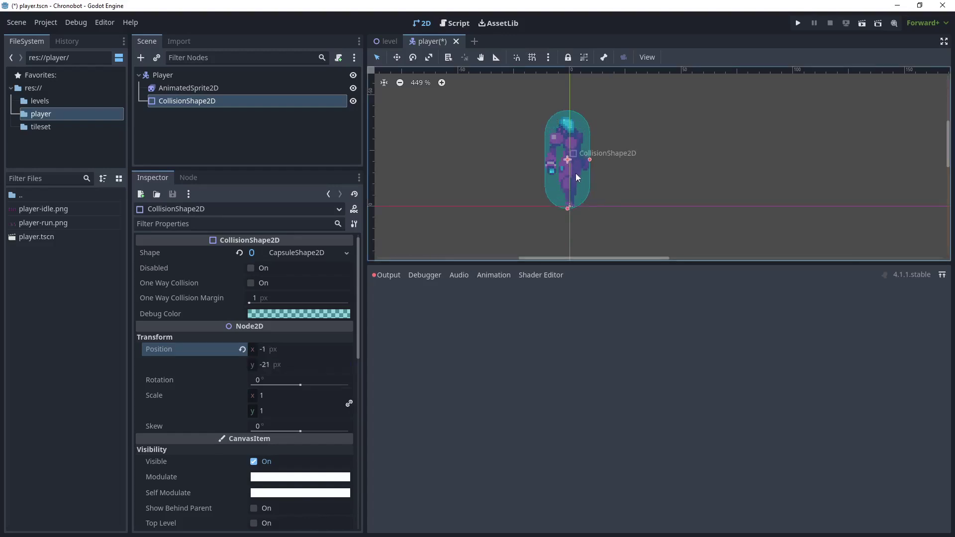
Set the collision capsule's position to x 0, y -21.
left_click(309, 349)
type("0")
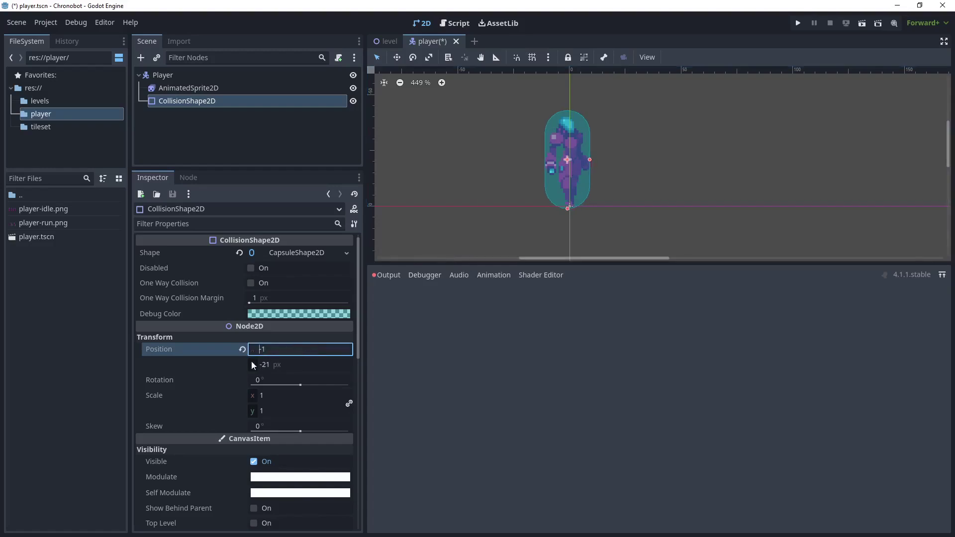
left_click(283, 365)
key("Down")
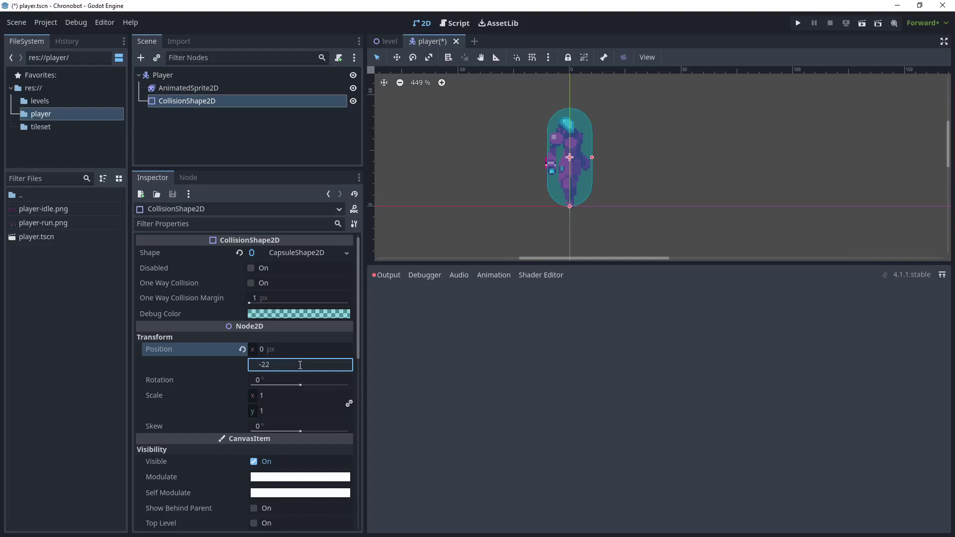
key("Down")
key("Up")
key("Up")
key("Up")
key("Down")
key("Down")
scroll(570, 206, "up", 5)
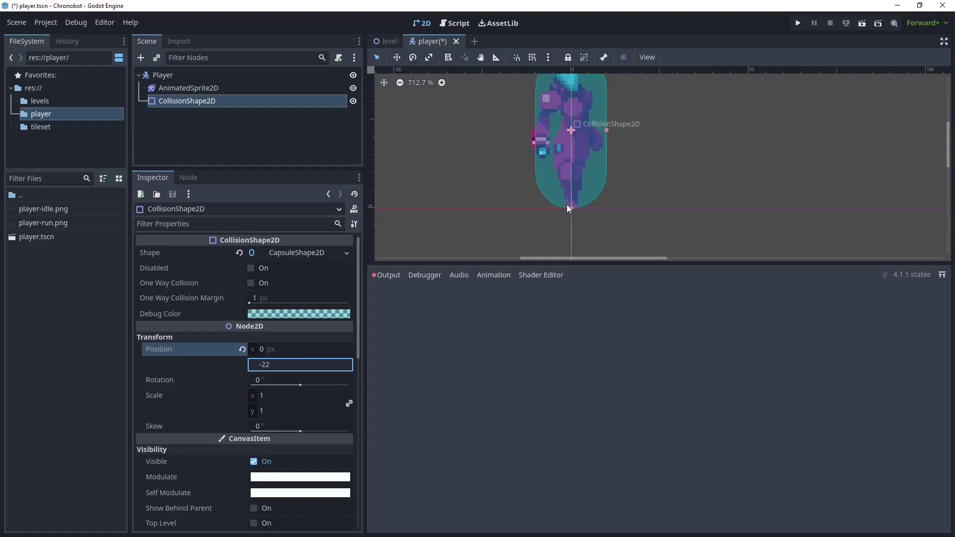
key("Down")
scroll(544, 185, "down", 4)
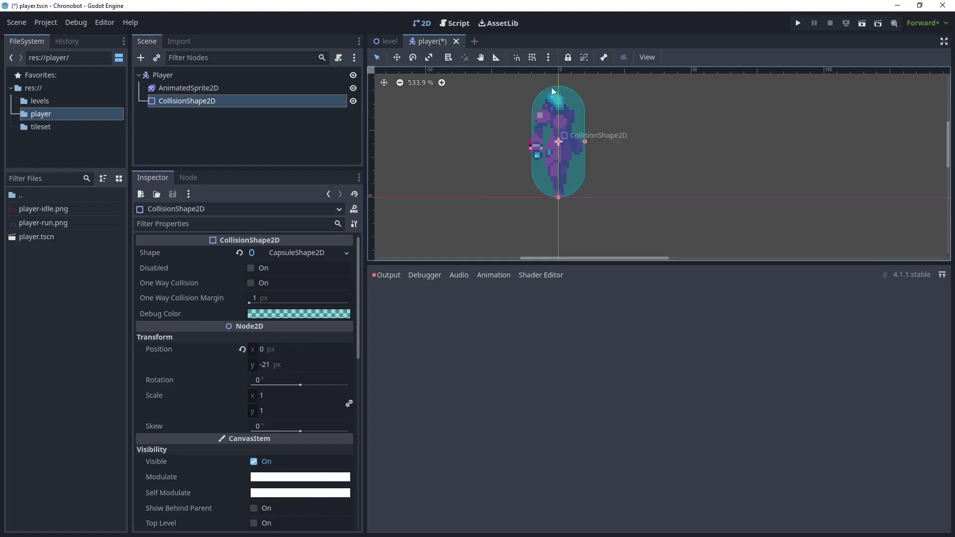
Name physics layer 2 PLAYER and put the Player body on collision layer 2 only.
left_click(162, 75)
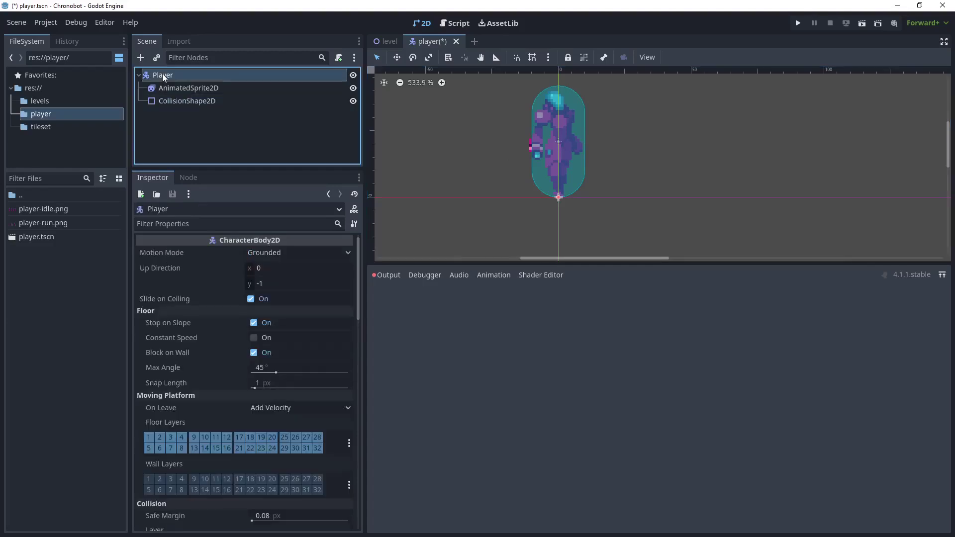
scroll(216, 253, "down", 7)
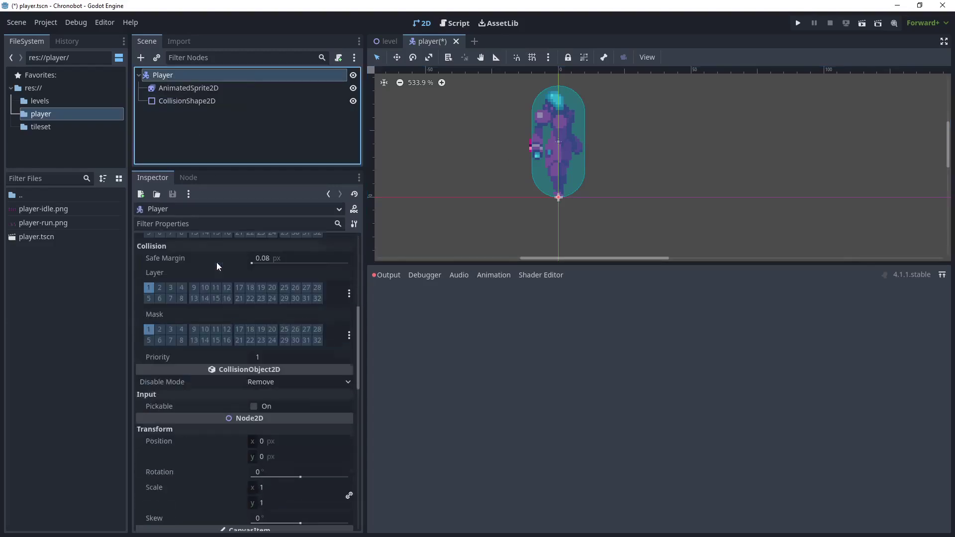
scroll(171, 321, "up", 2)
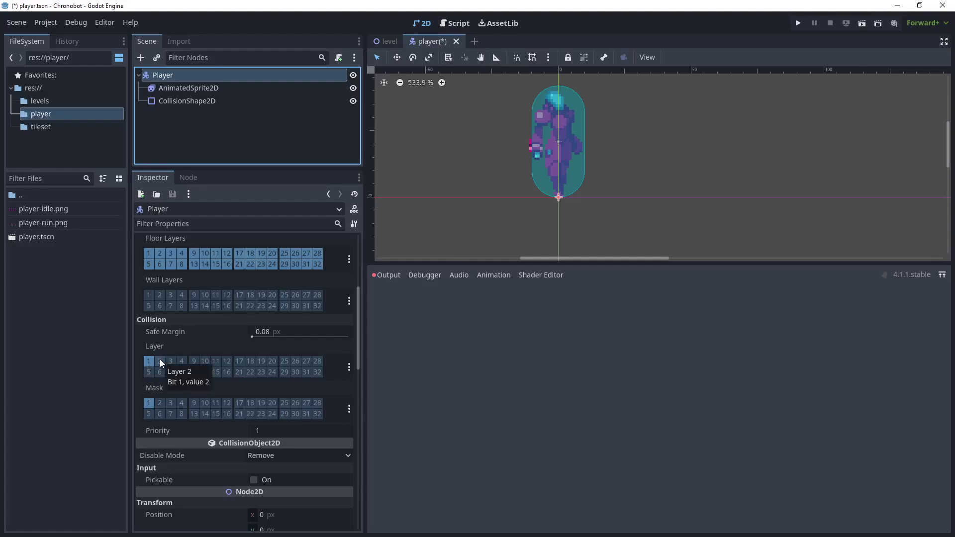
left_click(349, 366)
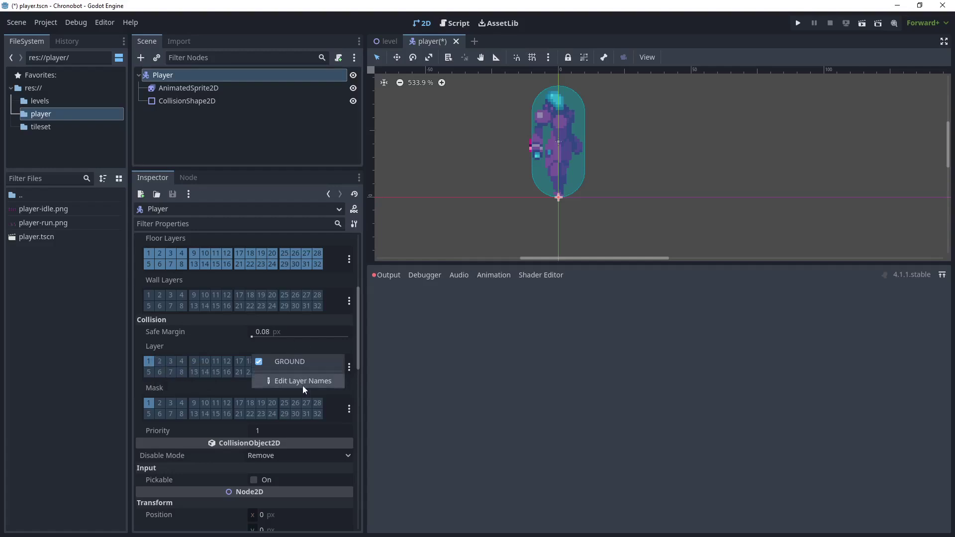
left_click(302, 386)
left_click(553, 158)
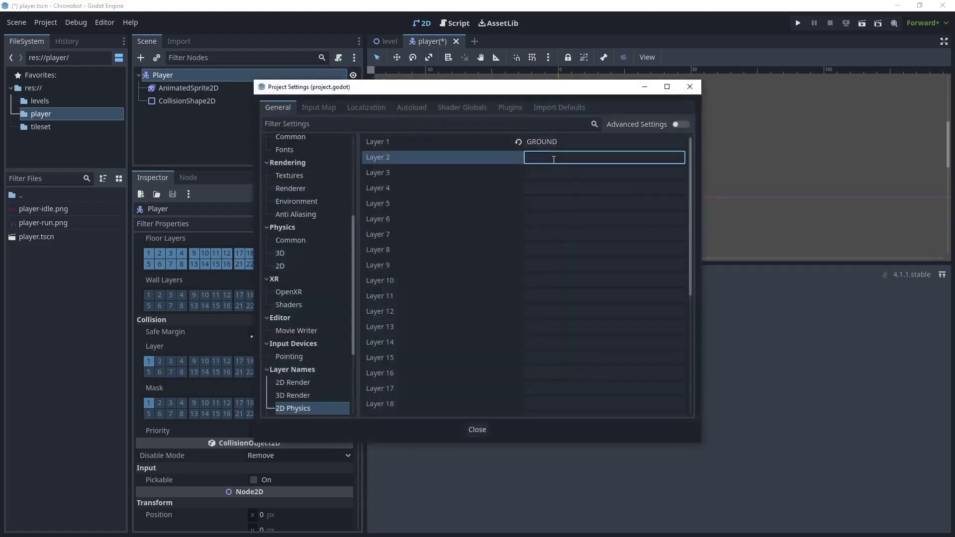
type("PLAYER")
left_click(477, 429)
left_click(159, 361)
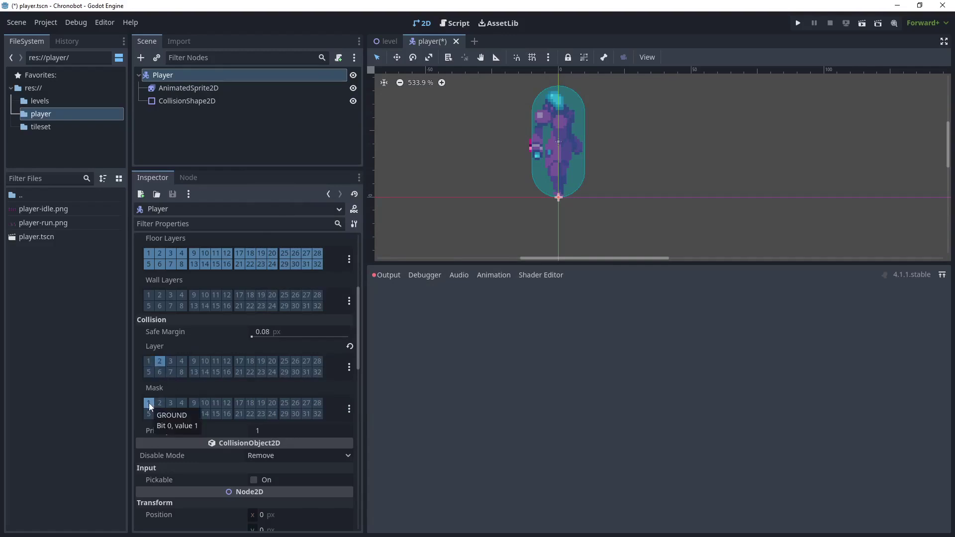
left_click(161, 362)
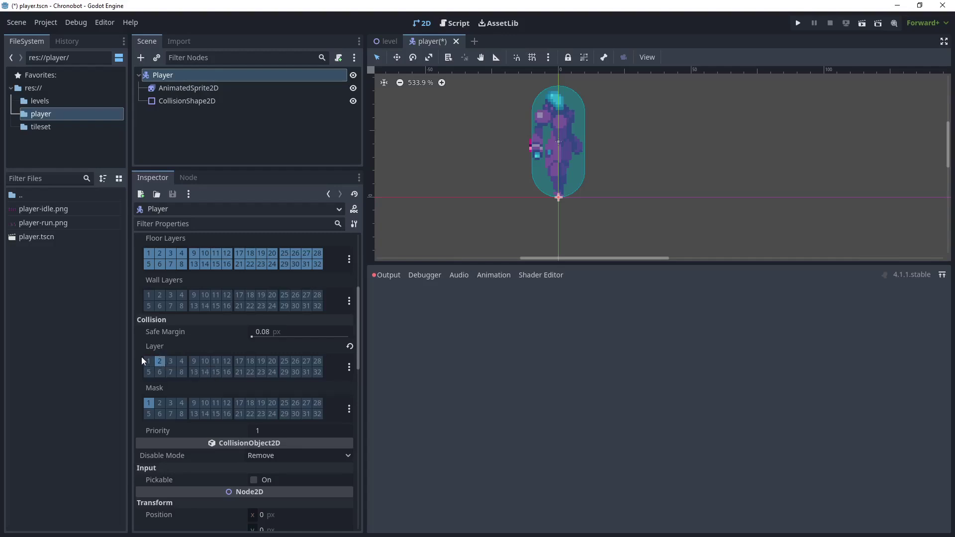